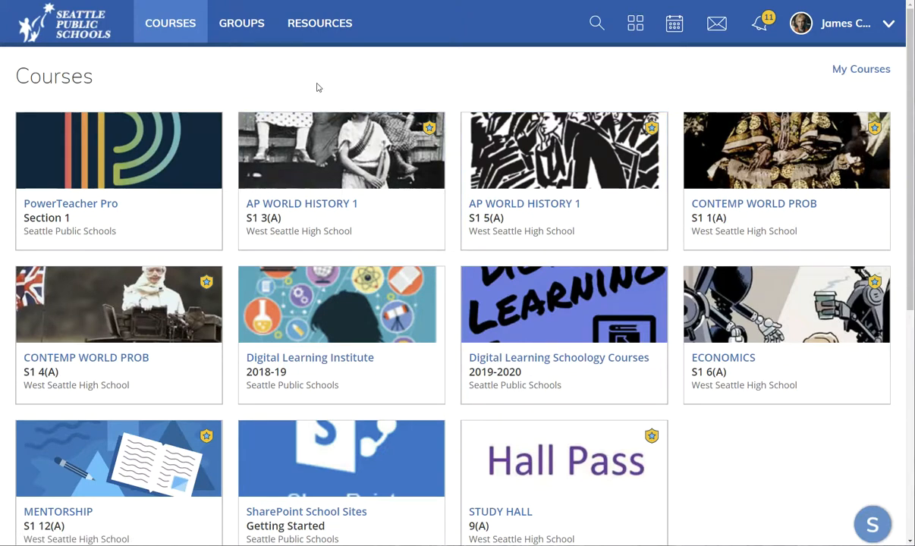
# Open the Renaissance to Modern folder inside World History in the personal resources.
pyautogui.click(317, 25)
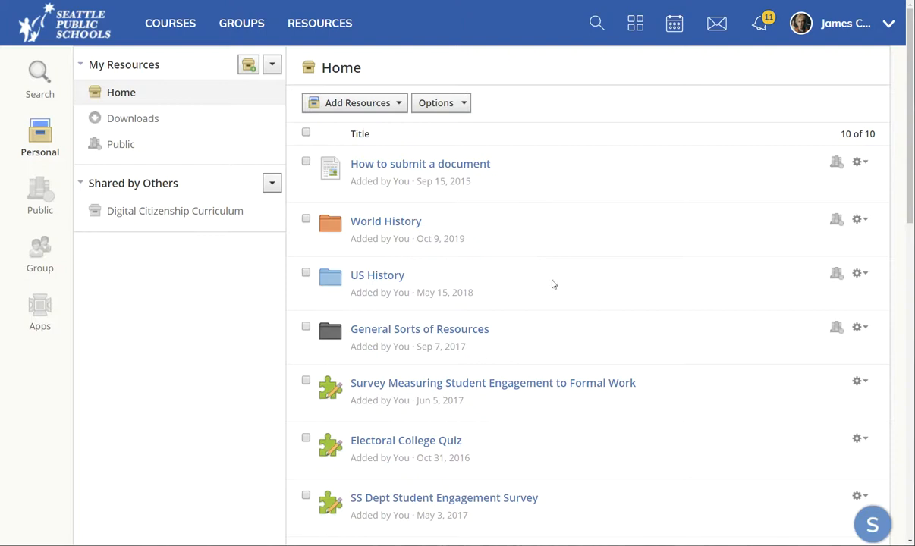
pyautogui.click(390, 222)
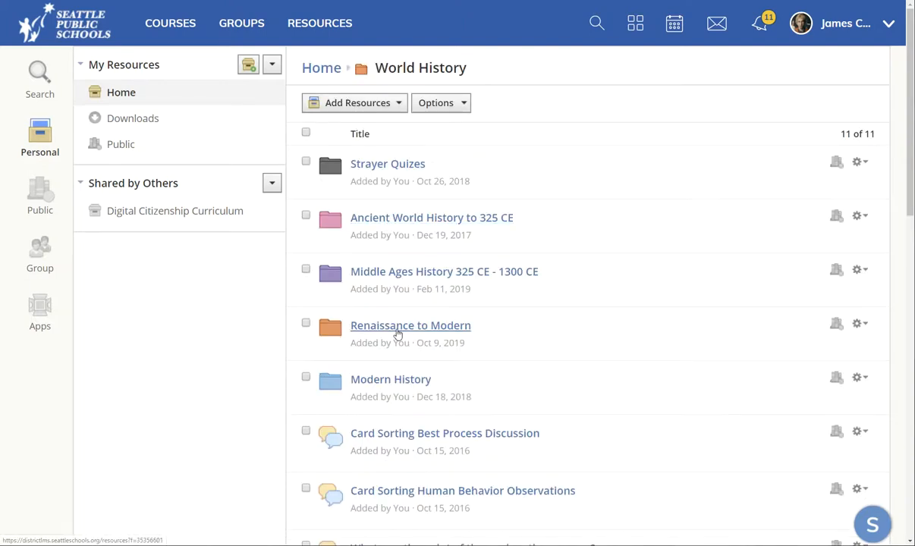
pyautogui.click(396, 328)
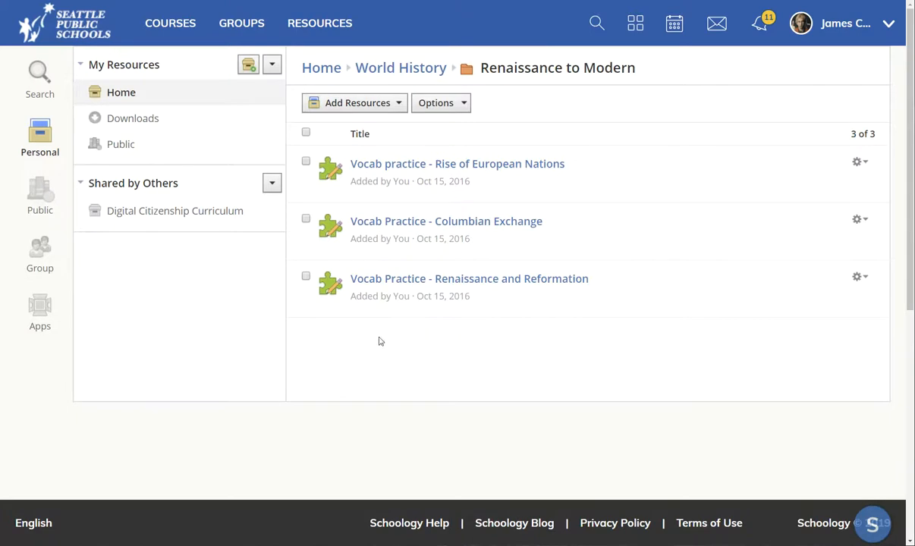
# Add a test/quiz template named "Columbian Exchange Quiz - Nunn and Qian" with a maximum of 7 points.
pyautogui.click(348, 104)
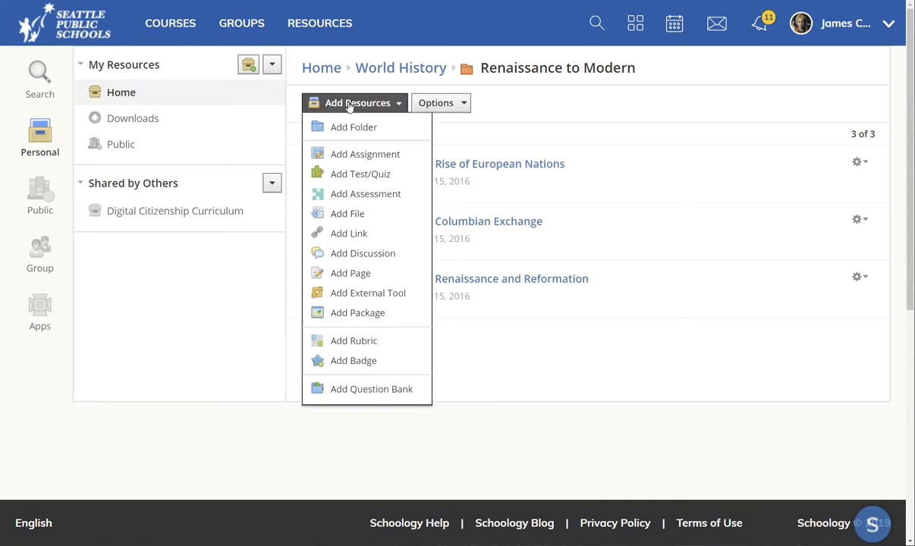
pyautogui.click(384, 177)
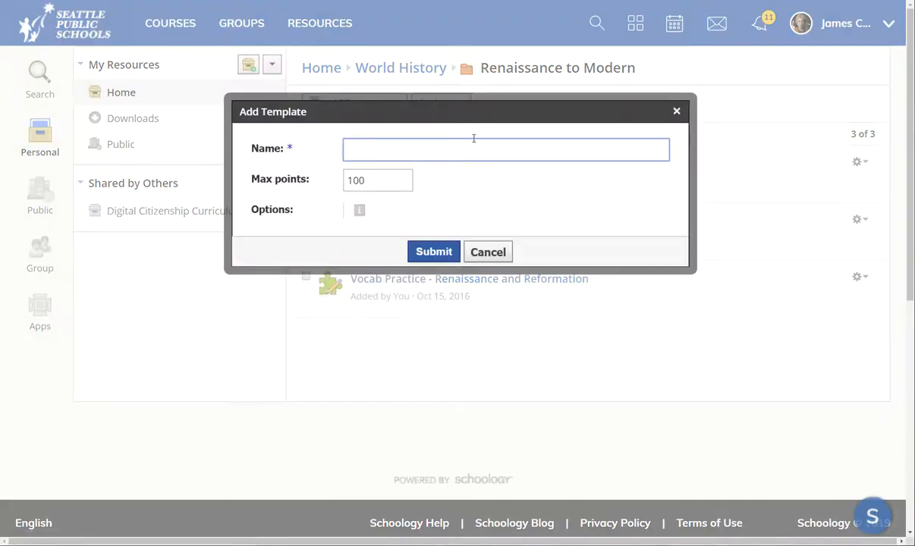
pyautogui.write('Columbian Exchange Quiz - Nunn and Qian')
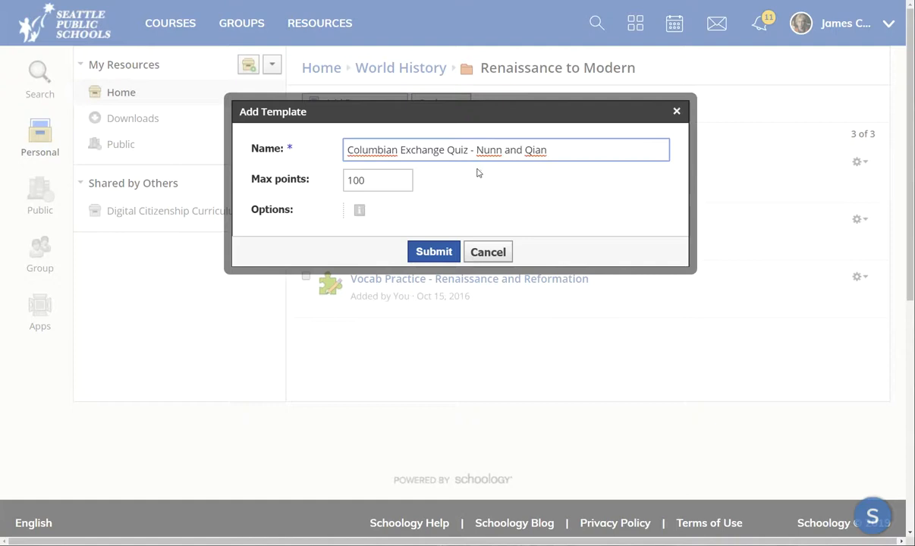
pyautogui.press('Tab')
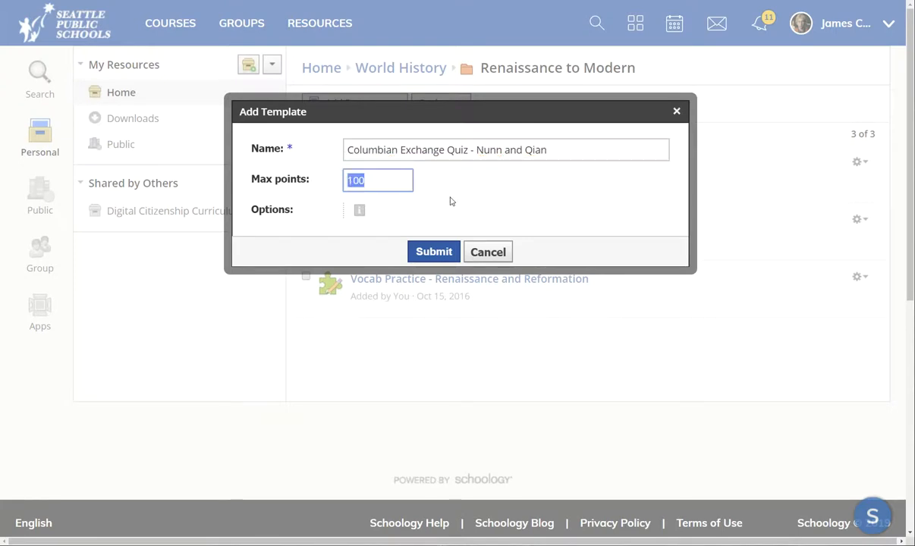
pyautogui.write('7')
pyautogui.click(419, 250)
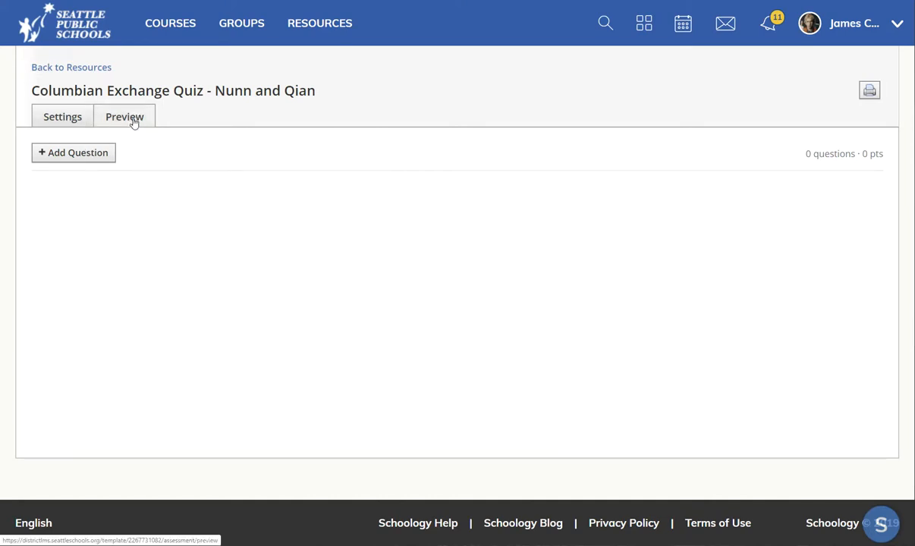
# Start a new multiple choice question in the Columbian Exchange quiz and look over its form.
pyautogui.click(70, 156)
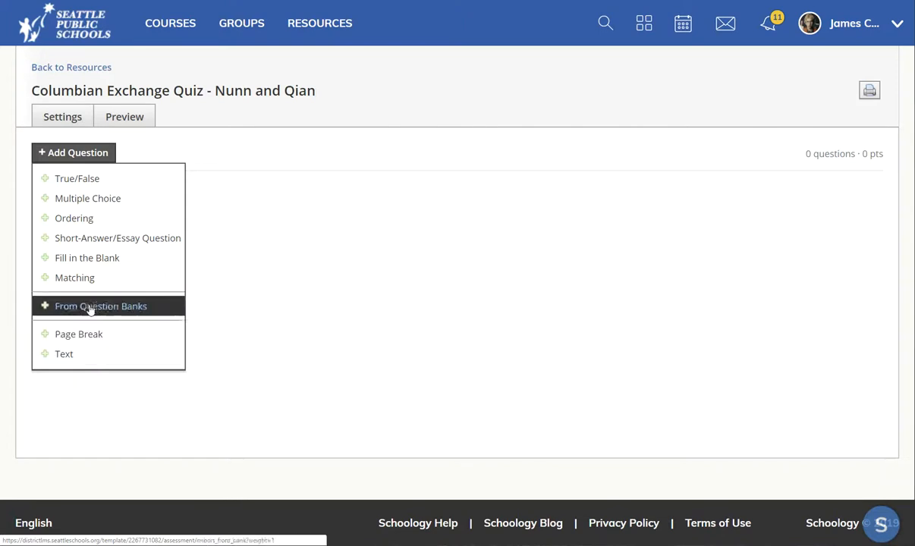
pyautogui.click(111, 201)
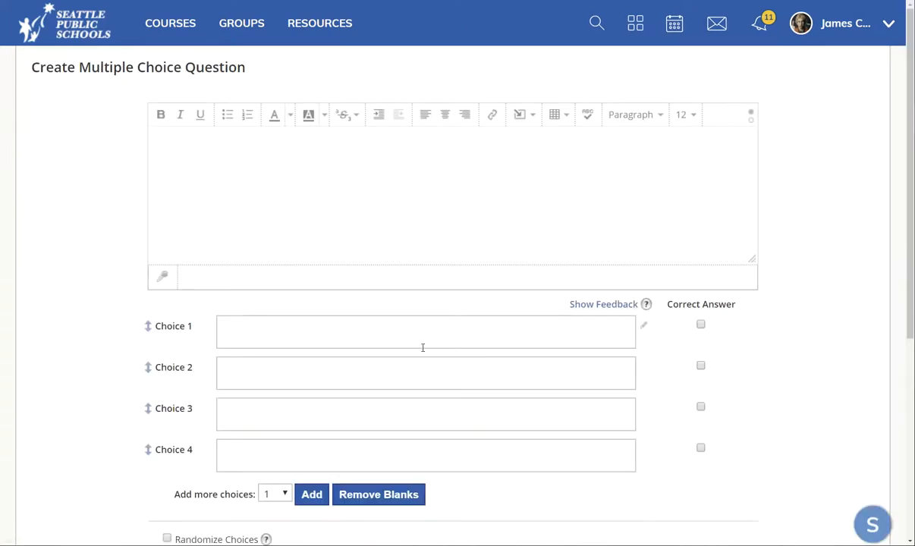
pyautogui.scroll(-3, 731, 321)
pyautogui.scroll(3, 514, 226)
# Bring "What is the best definition of the Columbian Exchange?" and its four answers from the Google Docs quiz document into the question text.
pyautogui.moveTo(914, 15); pyautogui.dragTo(537, 26)
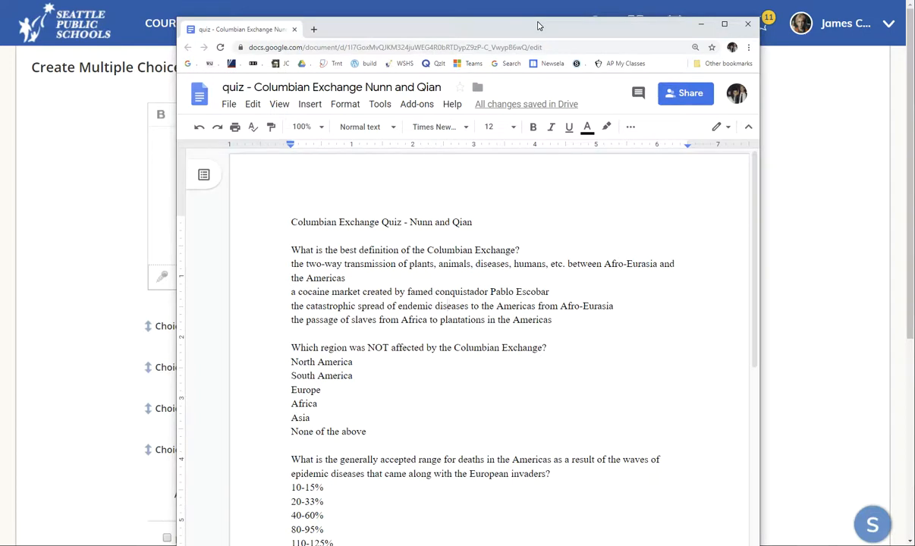
pyautogui.moveTo(537, 26); pyautogui.dragTo(539, 25)
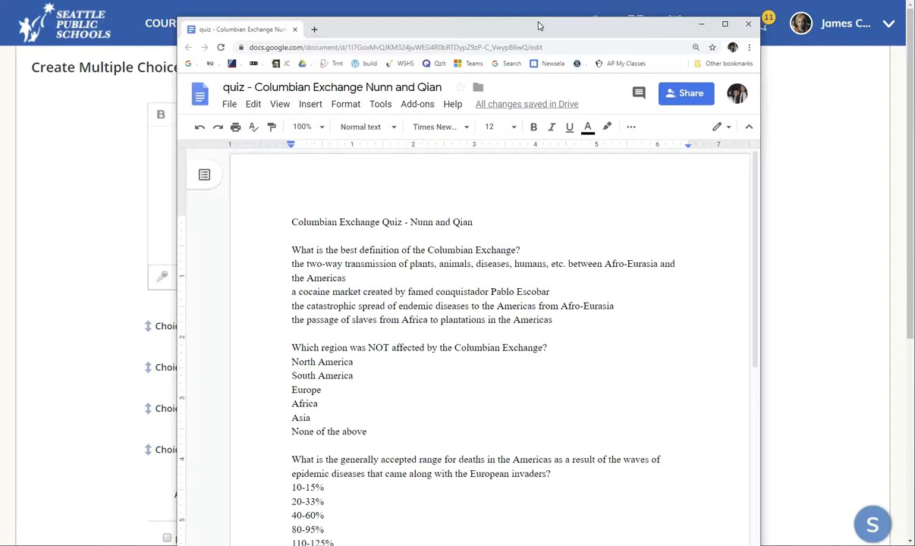
pyautogui.moveTo(539, 26); pyautogui.dragTo(591, 118)
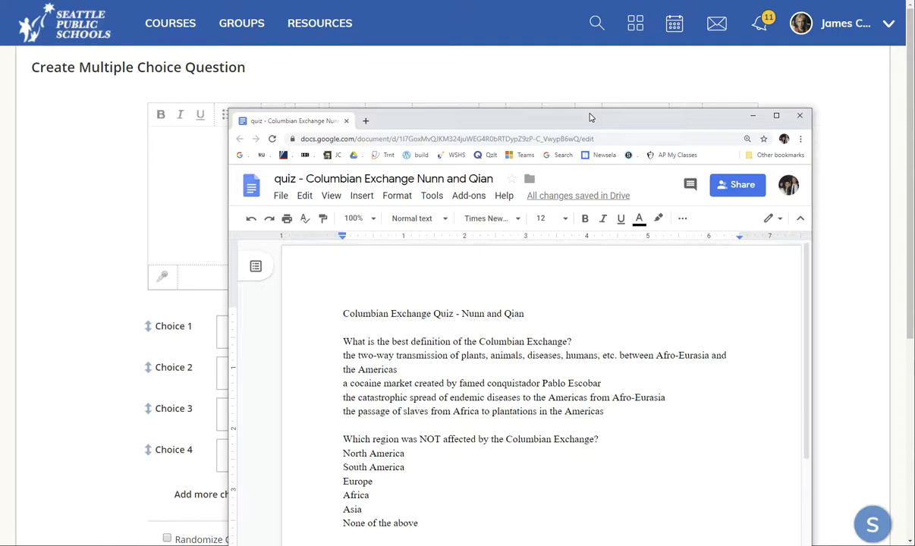
pyautogui.press('super+Down')
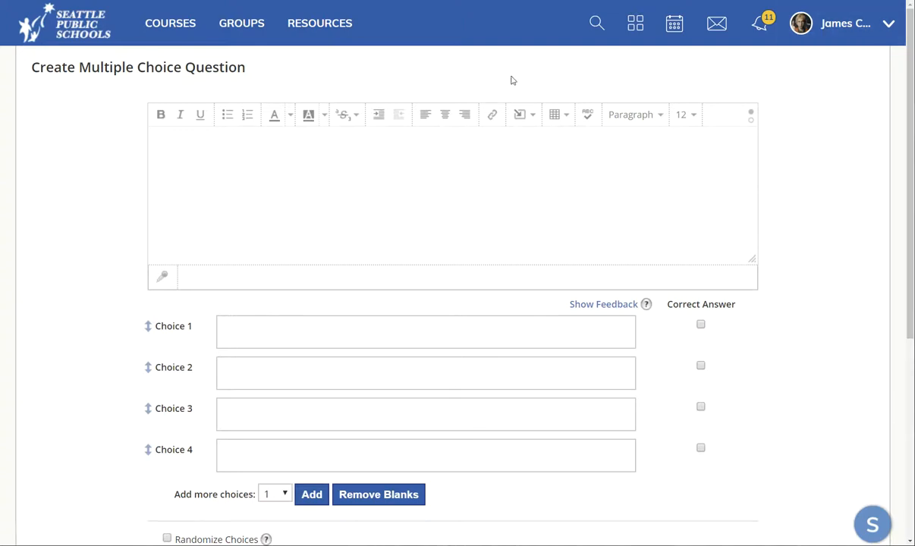
pyautogui.click(334, 155)
pyautogui.write('What is the best definition of the Columbian Exchange? the two-way transmission of plants, animals, diseases, humans, etc. between Afro-Eurasia and the Americas a cocaine market created by famed conquistador Pablo Escobar the catastrophic spread of endemic diseases to the Americas from Afro-Eurasia the passage of slaves from Africa to plantations in the Americas')
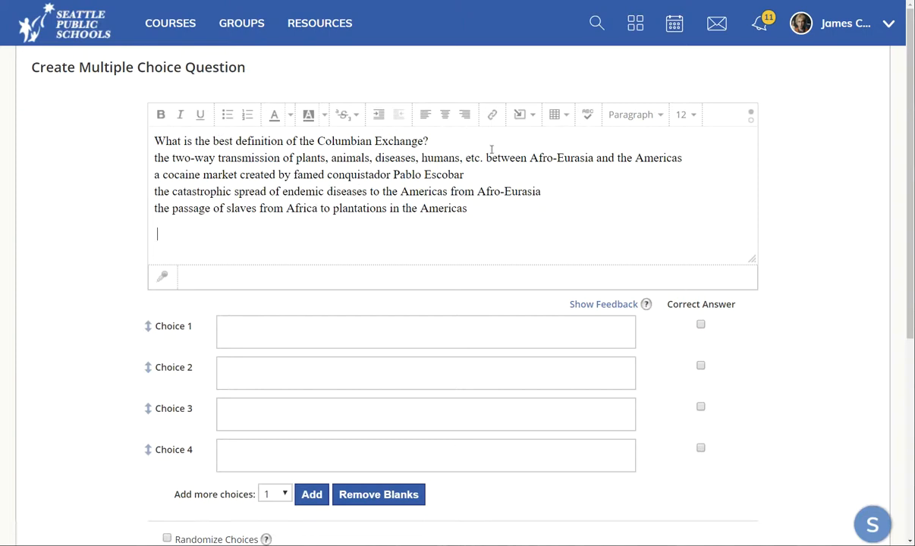
# Move "the two-way transmission of plants, animals, diseases, humans, etc. between Afro-Eurasia and the Americas" from the question text into Choice 1.
pyautogui.moveTo(723, 160); pyautogui.dragTo(139, 158)
pyautogui.hotkey('ctrl', 'c')
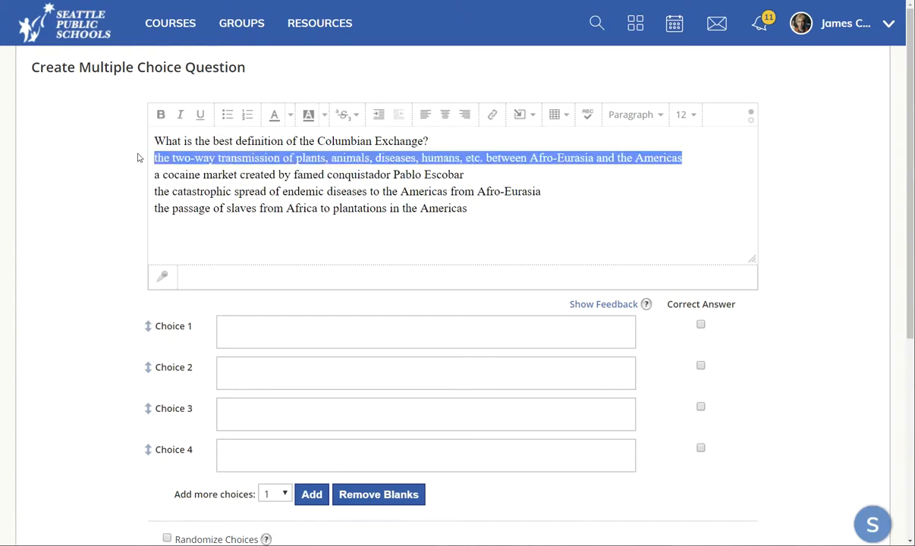
pyautogui.press('BackSpace')
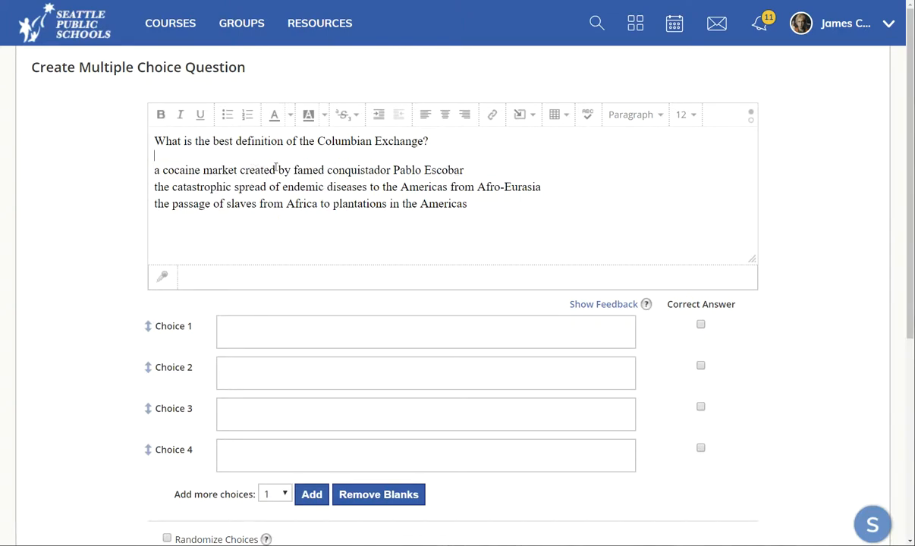
pyautogui.click(287, 336)
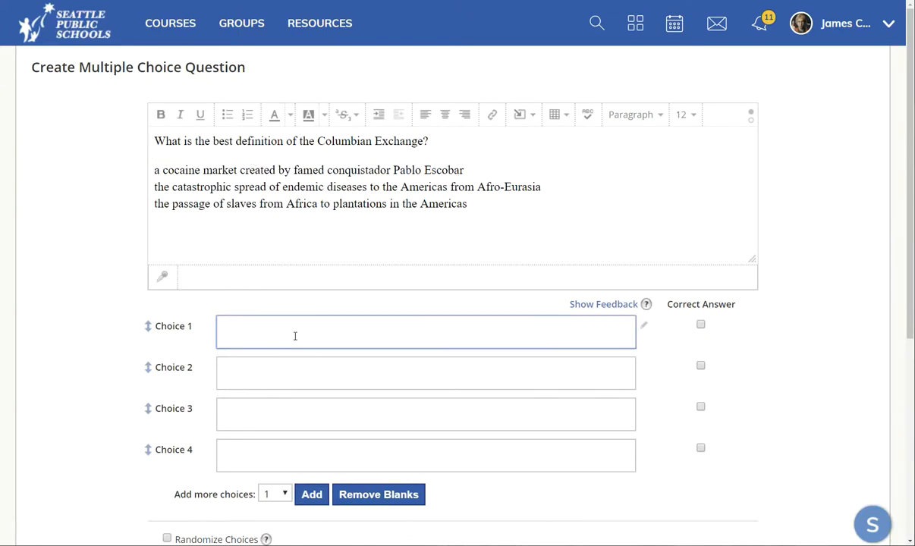
pyautogui.hotkey('ctrl', 'v')
# Move "a cocaine market created by famed conquistador Pablo Escobar" from the question text into Choice 2.
pyautogui.moveTo(500, 163); pyautogui.dragTo(146, 176)
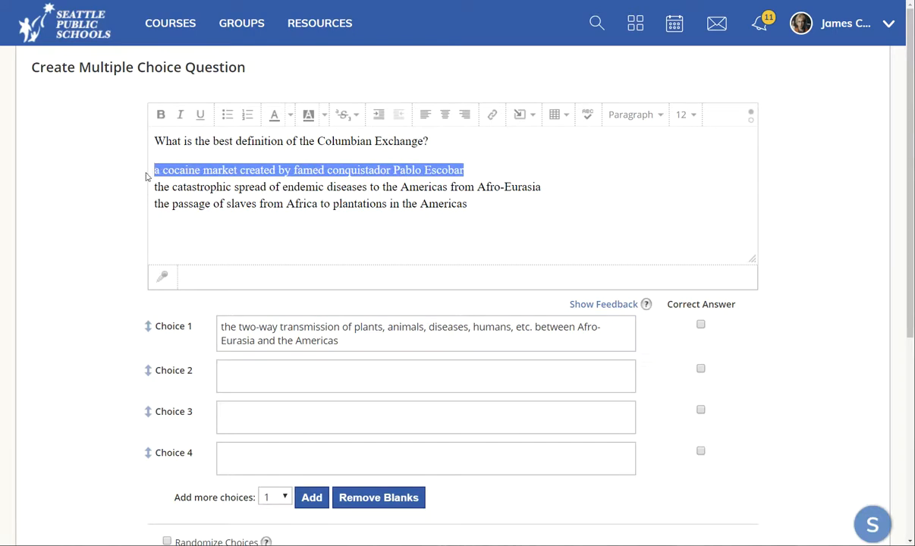
pyautogui.hotkey('ctrl', 'x')
pyautogui.click(263, 374)
pyautogui.hotkey('ctrl', 'v')
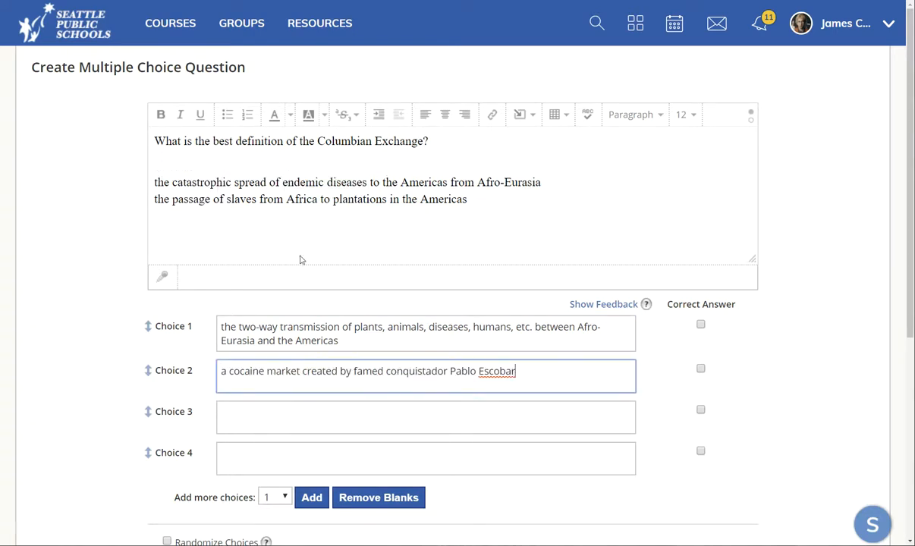
# Move "the catastrophic spread of endemic diseases to the Americas from Afro-Eurasia" from the question text into Choice 3.
pyautogui.moveTo(542, 182); pyautogui.dragTo(133, 182)
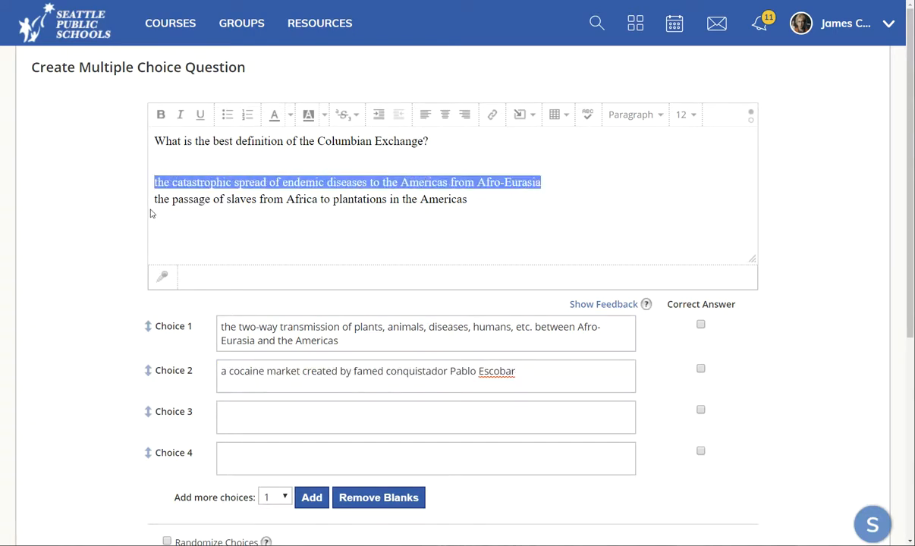
pyautogui.hotkey('ctrl', 'x')
pyautogui.click(292, 413)
pyautogui.hotkey('ctrl', 'v')
# Move "the passage of slaves from Africa to plantations in the Americas" from the question text into Choice 4.
pyautogui.moveTo(484, 203); pyautogui.dragTo(116, 201)
pyautogui.hotkey('ctrl', 'x')
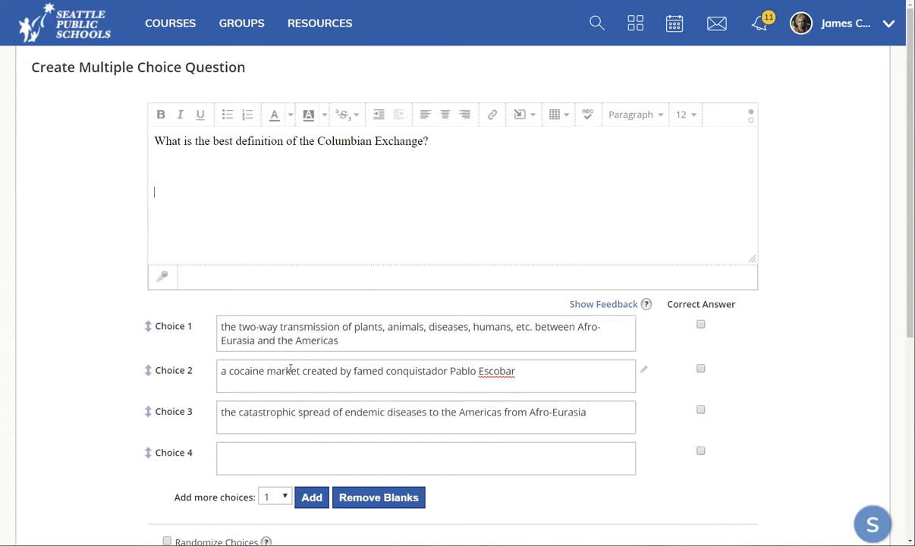
pyautogui.click(280, 446)
pyautogui.hotkey('ctrl', 'v')
# Delete the leftover blank lines below the question text and mark Choice 1 as the correct answer.
pyautogui.click(235, 223)
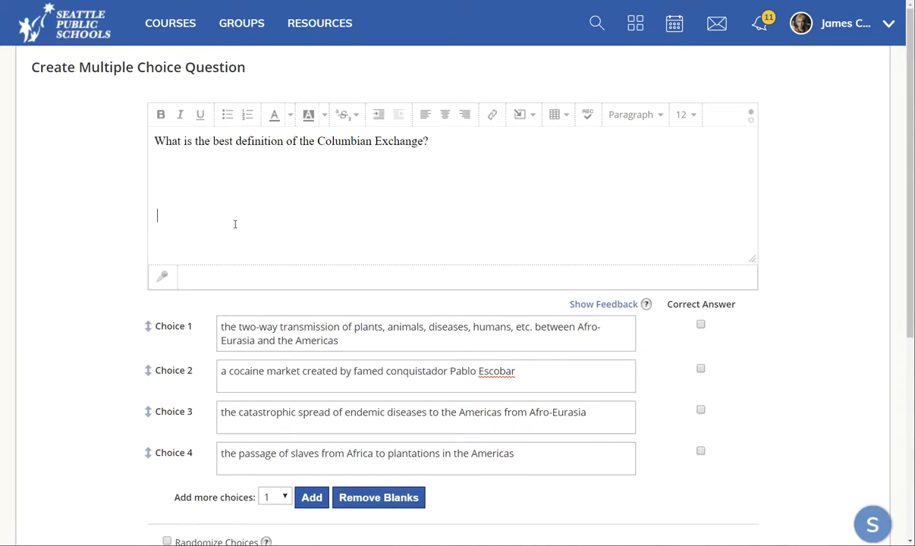
pyautogui.press('BackSpace')
pyautogui.press('BackSpace')
pyautogui.press('BackSpace')
pyautogui.press('BackSpace')
pyautogui.scroll(-1, 125, 333)
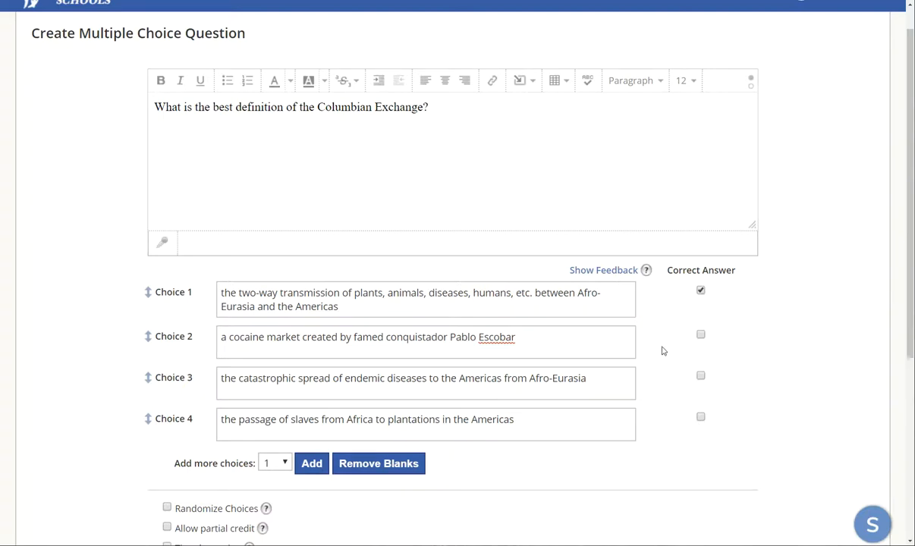
# Add one more answer choice to the question, leave it empty, and remove the blank choice again.
pyautogui.scroll(-2, 661, 351)
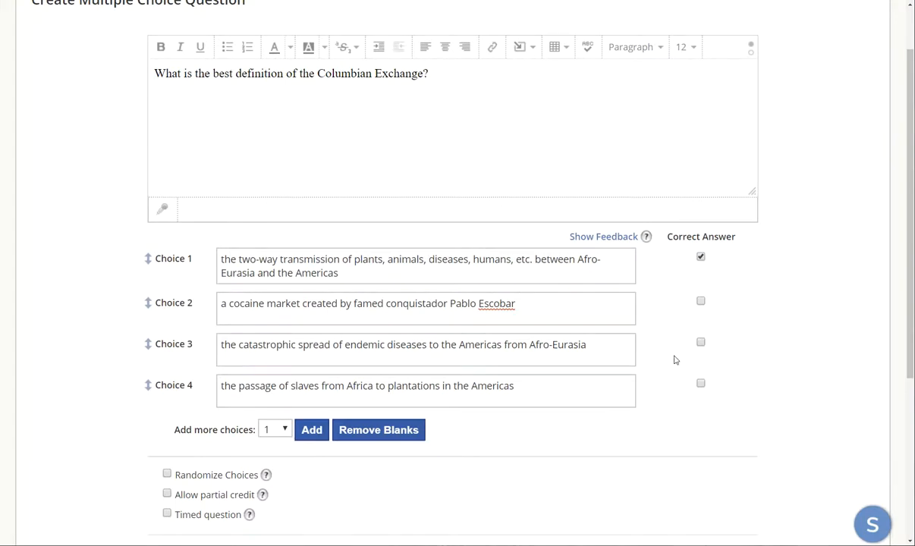
pyautogui.scroll(-1, 672, 341)
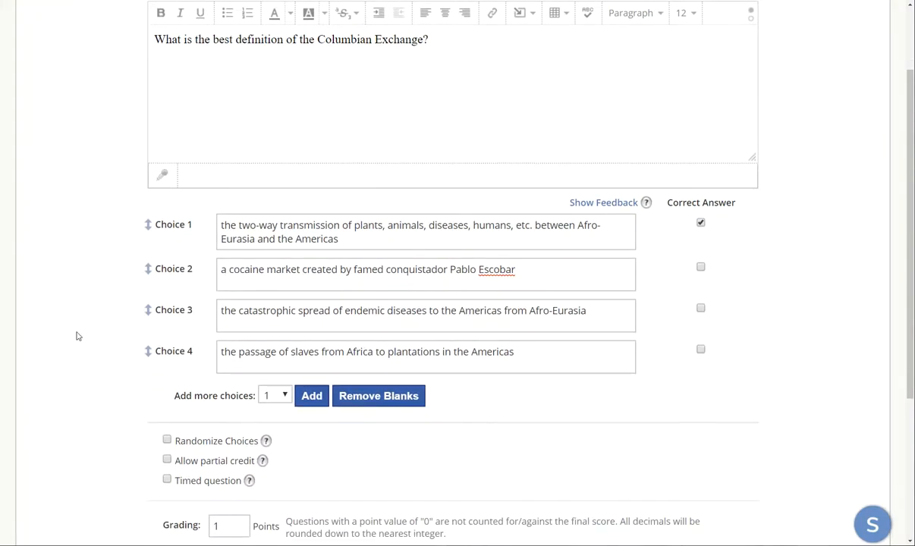
pyautogui.scroll(-1, 77, 333)
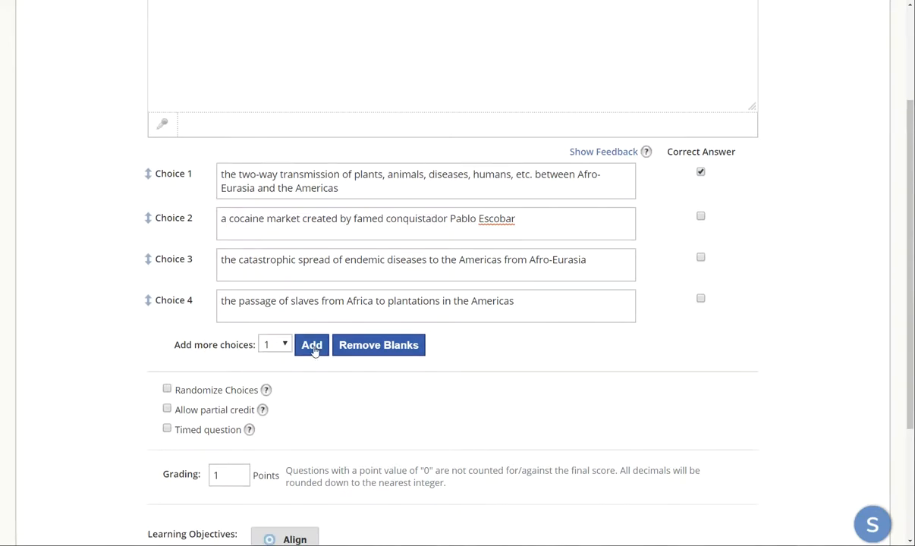
pyautogui.click(274, 344)
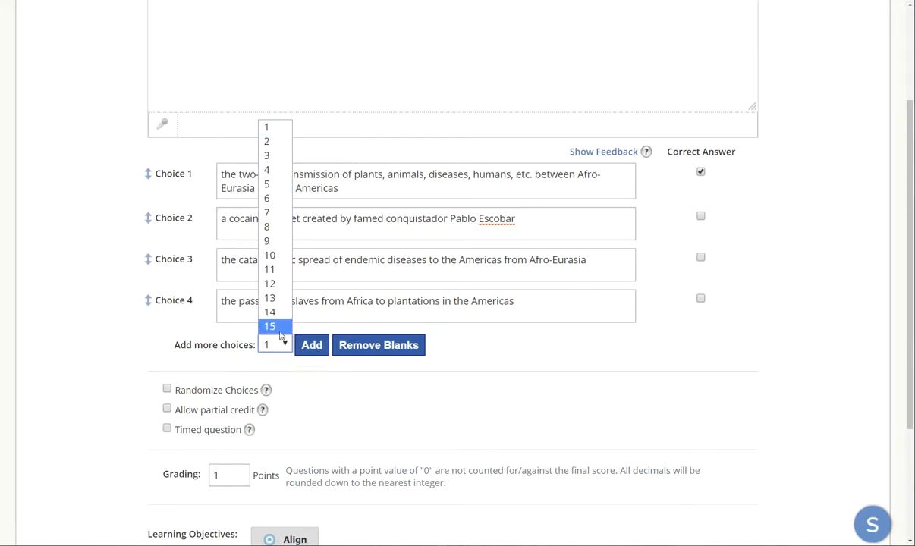
pyautogui.click(278, 133)
pyautogui.click(310, 345)
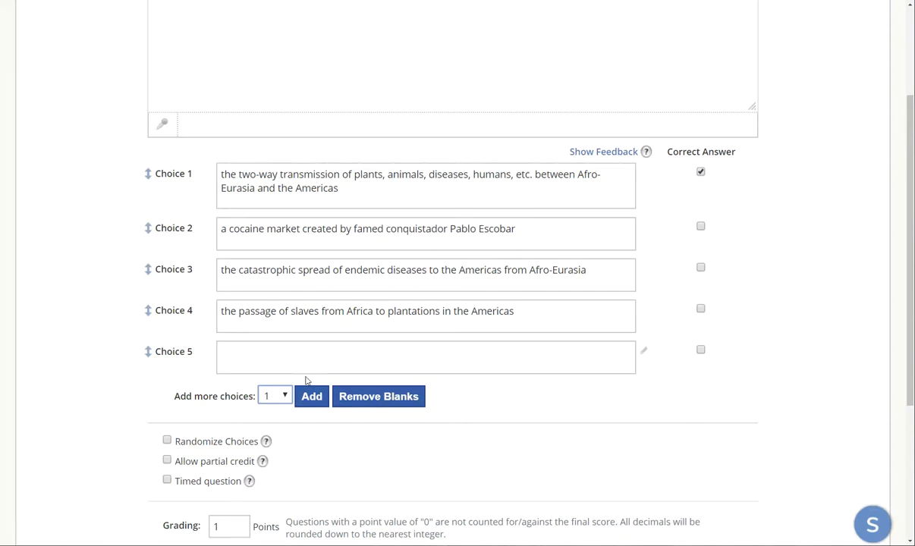
pyautogui.click(386, 401)
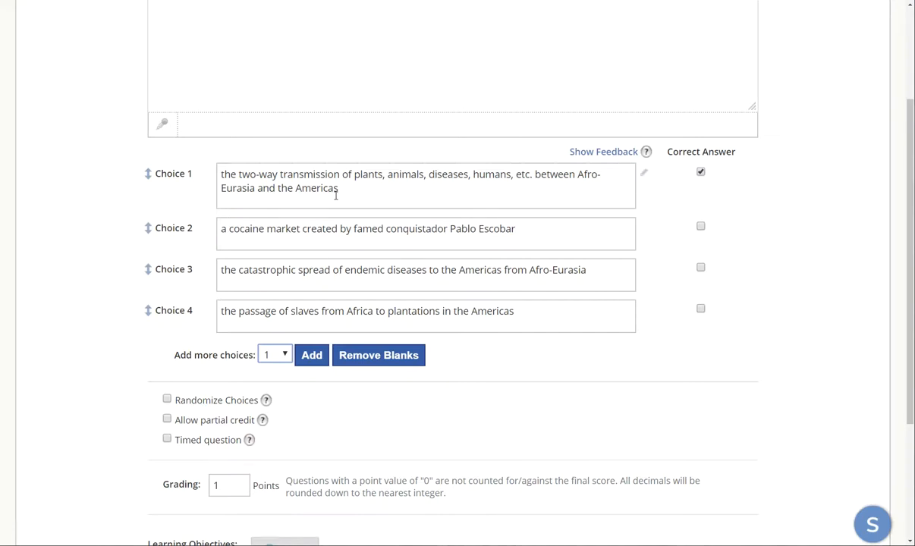
# Randomize the answer choices and make this a timed question with a time limit of 2 minutes.
pyautogui.scroll(-1, 110, 316)
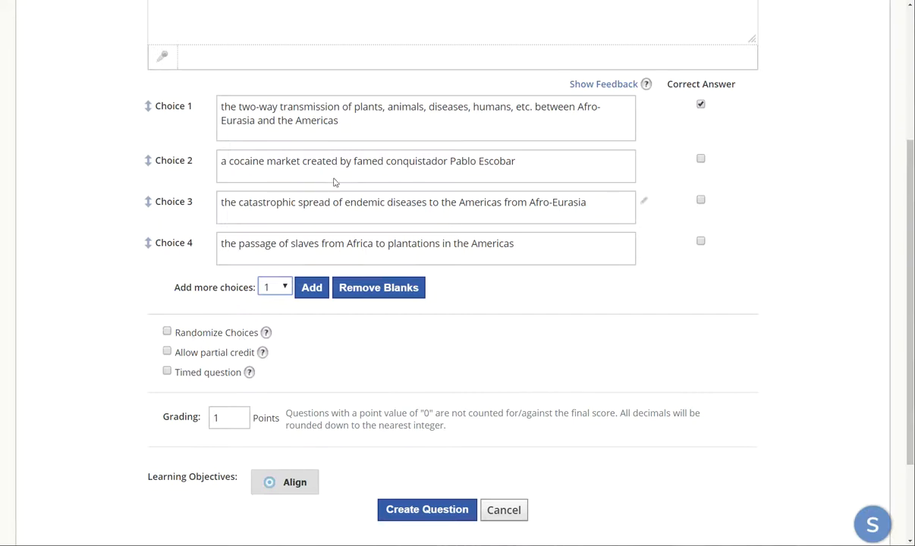
pyautogui.click(167, 332)
pyautogui.click(167, 372)
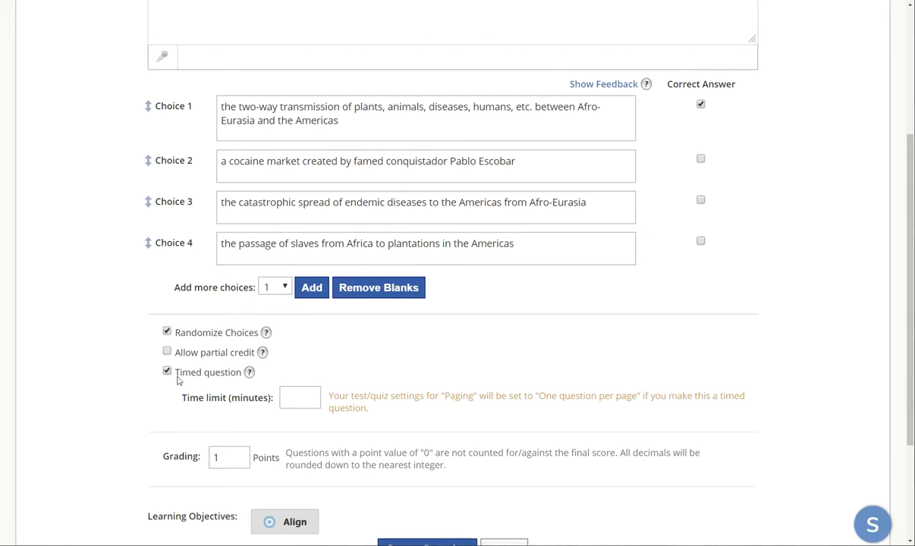
pyautogui.click(296, 397)
pyautogui.click(296, 422)
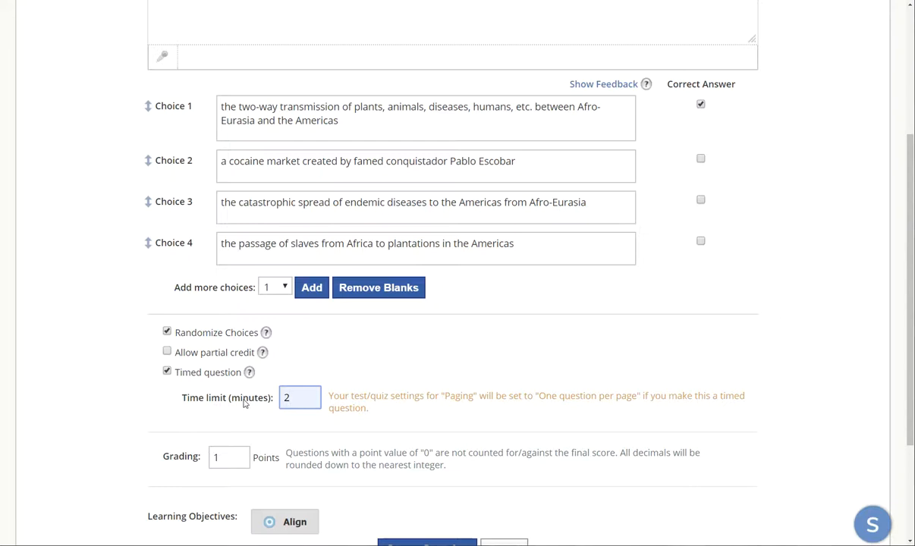
pyautogui.scroll(1, 500, 403)
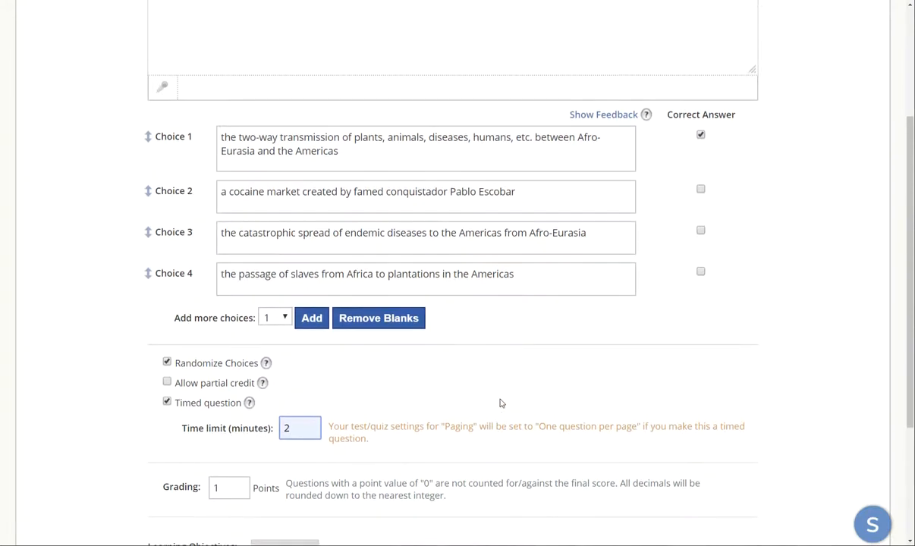
pyautogui.scroll(1, 466, 428)
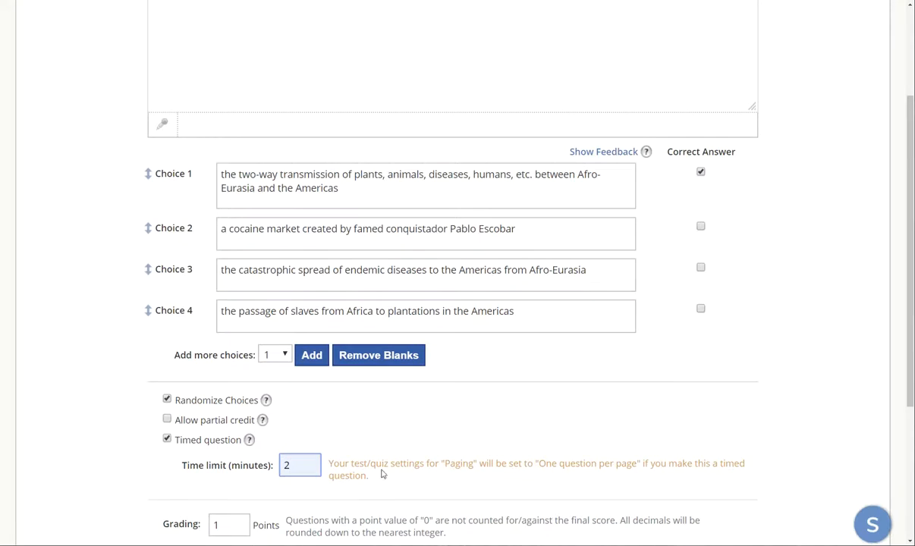
# Review the first question's choices and settings and save the question with a value of 1 point.
pyautogui.scroll(1, 434, 460)
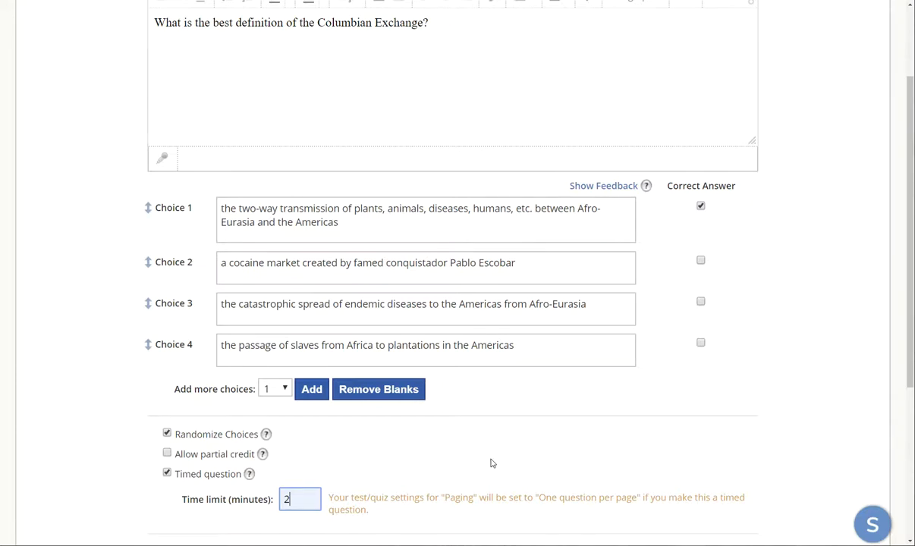
pyautogui.scroll(-2, 485, 451)
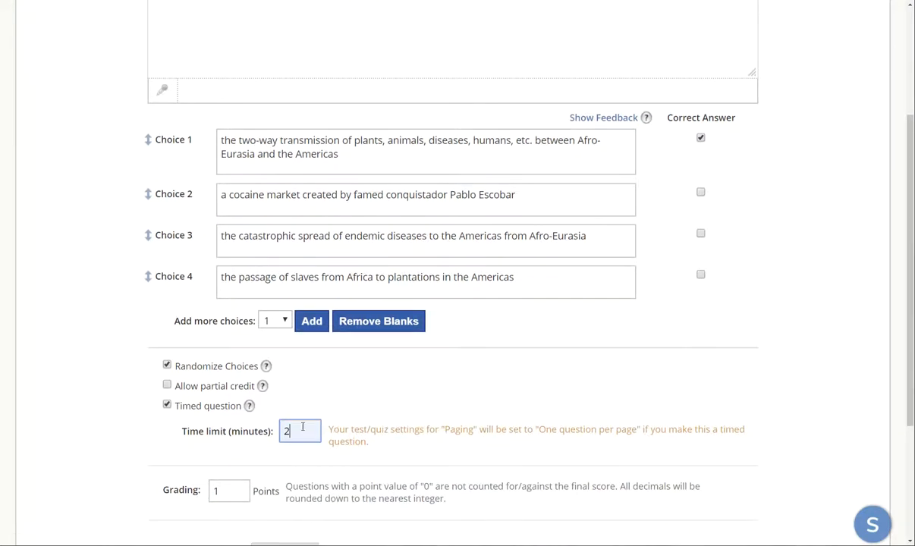
pyautogui.scroll(-3, 393, 430)
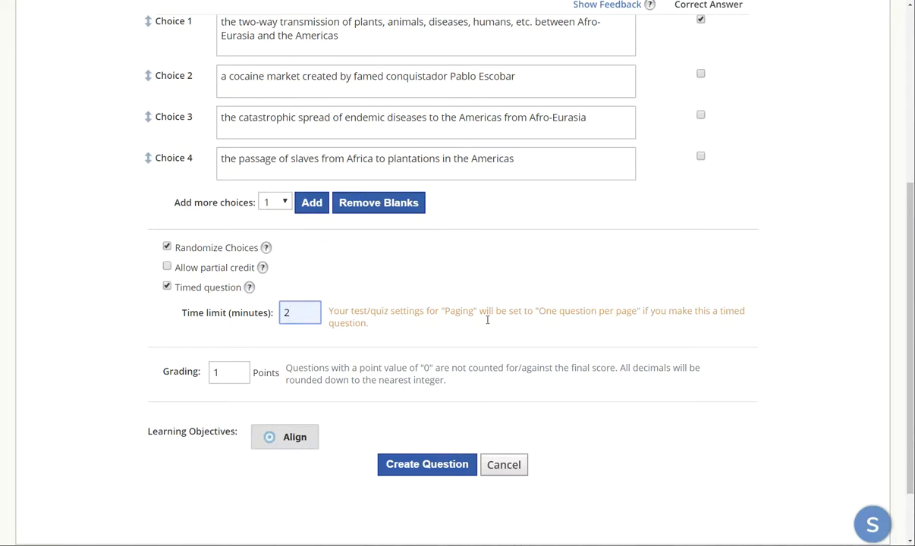
pyautogui.click(426, 466)
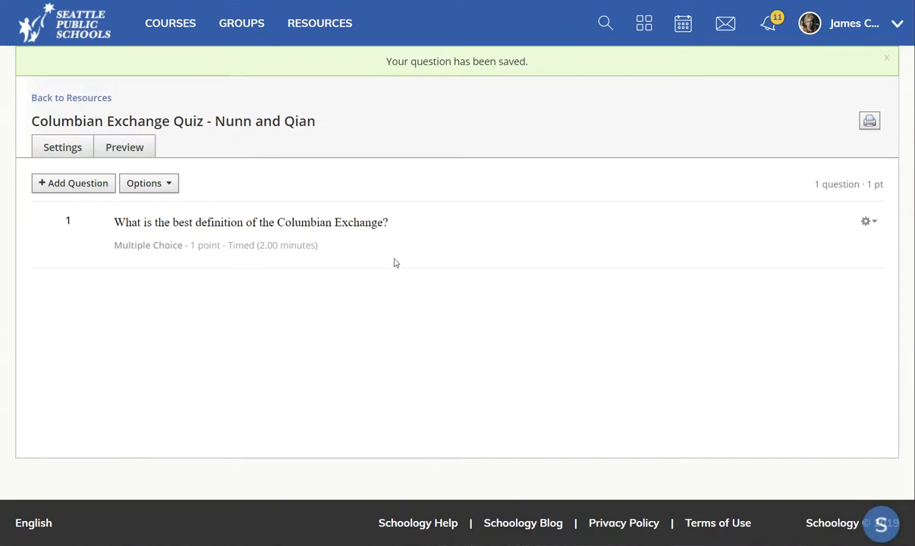
# Add another multiple choice question and paste in "Which region was NOT affected by the Columbian Exchange?" together with its answer options.
pyautogui.click(69, 183)
pyautogui.click(83, 230)
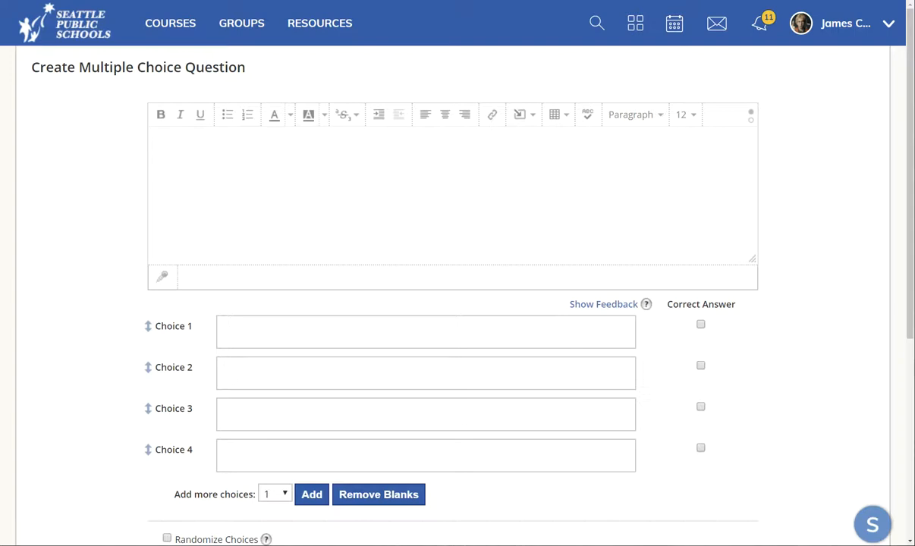
pyautogui.click(431, 145)
pyautogui.hotkey('ctrl', 'v')
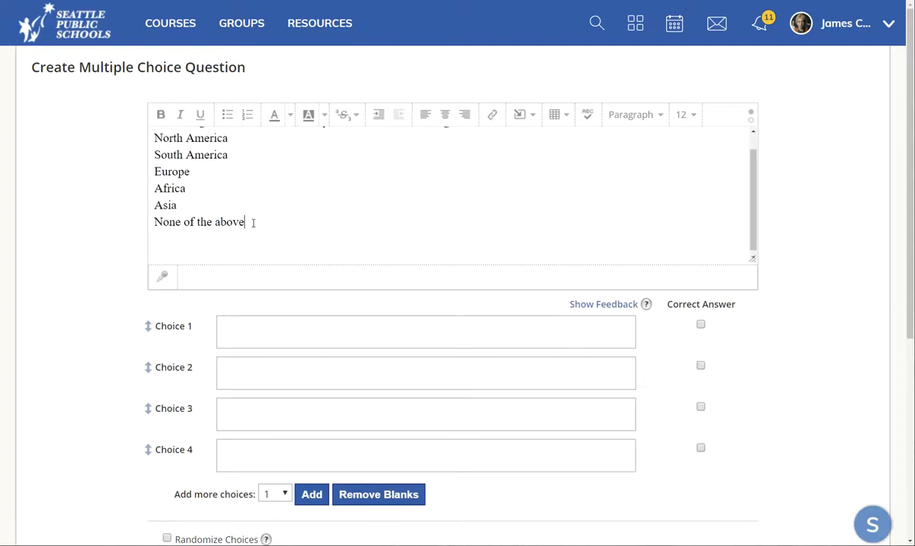
# Add 4 more answer choices to the question.
pyautogui.moveTo(254, 222); pyautogui.dragTo(137, 226)
pyautogui.click(285, 494)
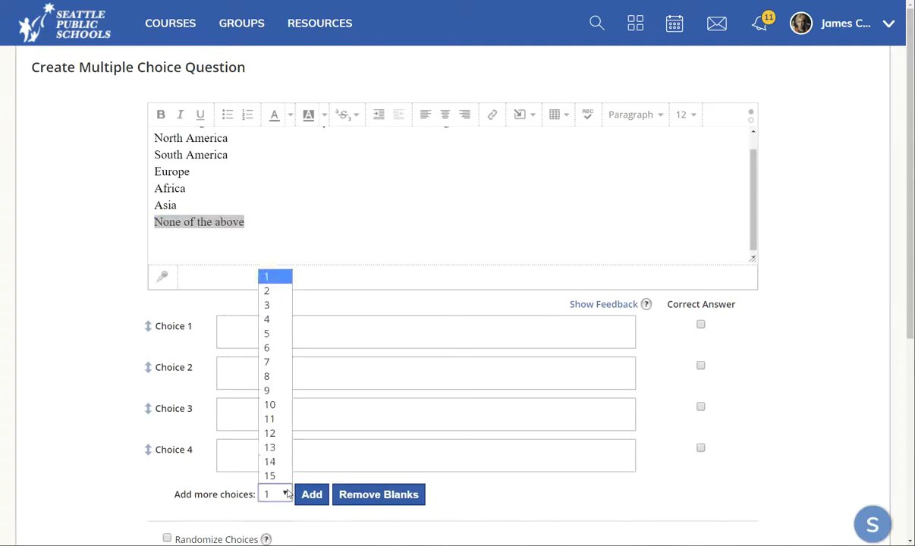
pyautogui.click(273, 320)
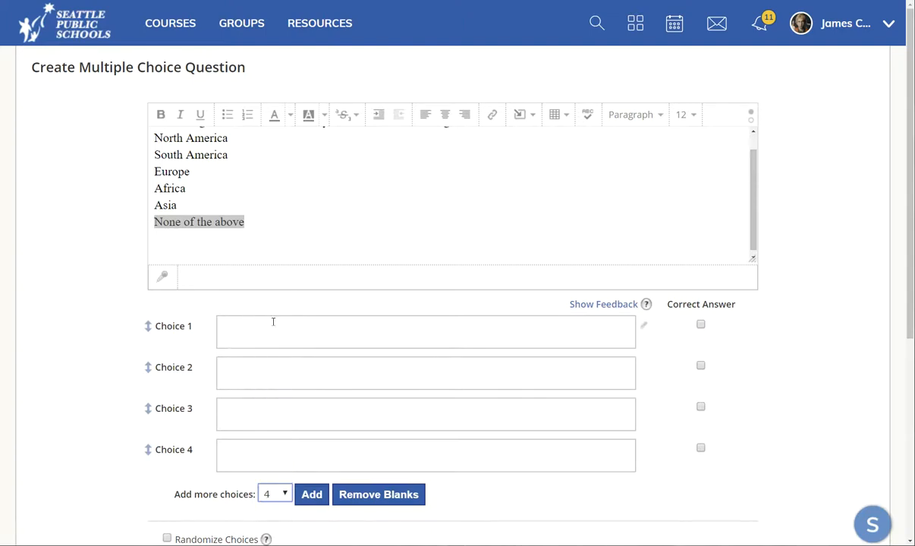
pyautogui.click(311, 495)
# Move "None of the above" from the question text into Choice 5.
pyautogui.tripleClick(247, 220)
pyautogui.hotkey('ctrl', 'c')
pyautogui.press('BackSpace')
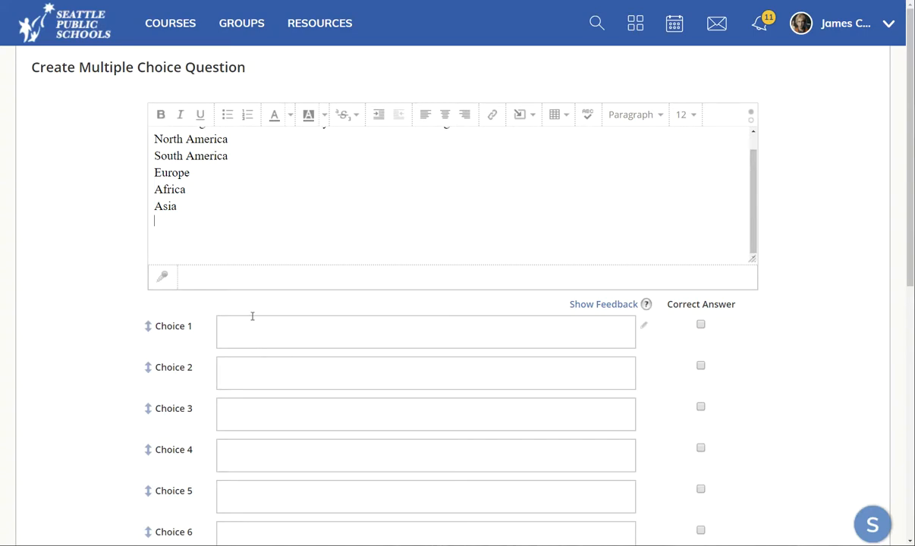
pyautogui.click(237, 495)
pyautogui.click(317, 492)
pyautogui.hotkey('ctrl', 'v')
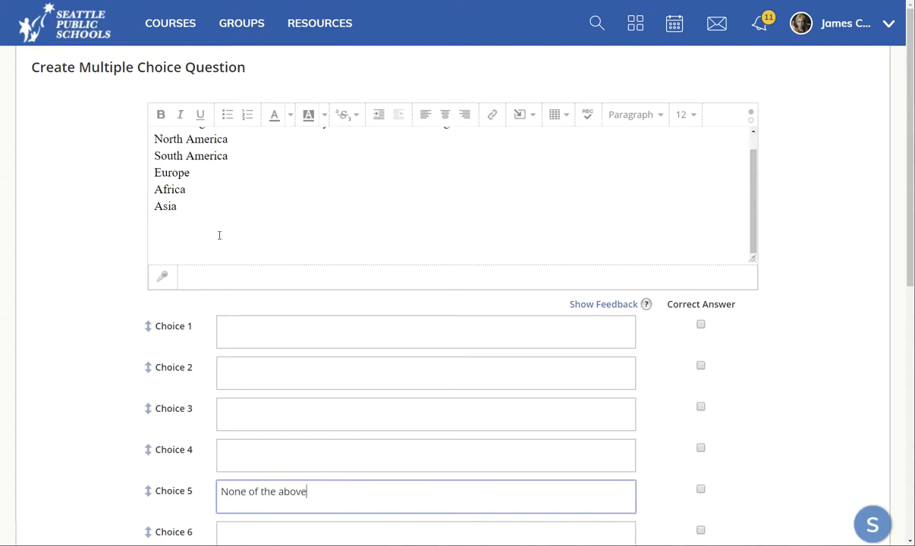
# Move "Asia", "Africa" and "Europe" from the question text into Choices 4, 3 and 2 respectively.
pyautogui.moveTo(181, 206); pyautogui.dragTo(135, 211)
pyautogui.hotkey('ctrl', 'x')
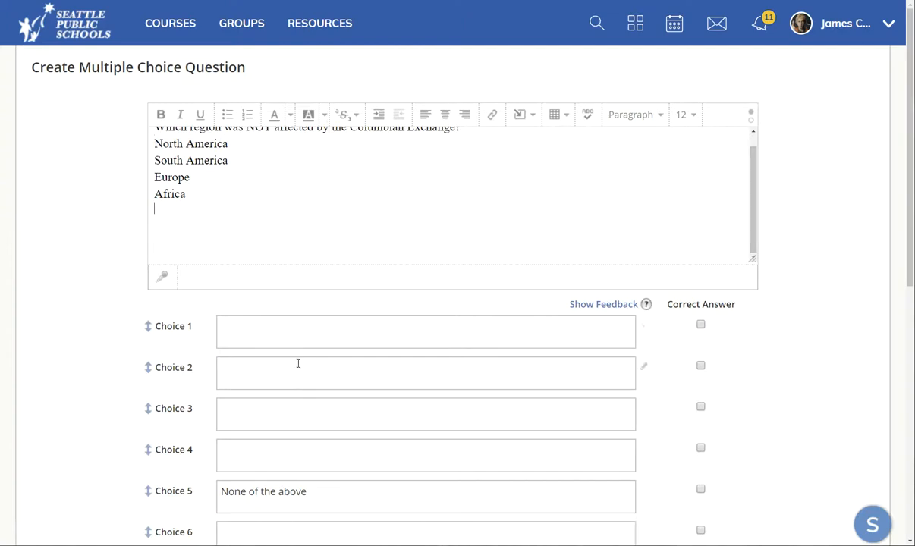
pyautogui.click(251, 442)
pyautogui.hotkey('ctrl', 'v')
pyautogui.moveTo(191, 199); pyautogui.dragTo(153, 217)
pyautogui.hotkey('ctrl', 'x')
pyautogui.click(232, 401)
pyautogui.hotkey('ctrl', 'v')
pyautogui.moveTo(201, 194); pyautogui.dragTo(147, 194)
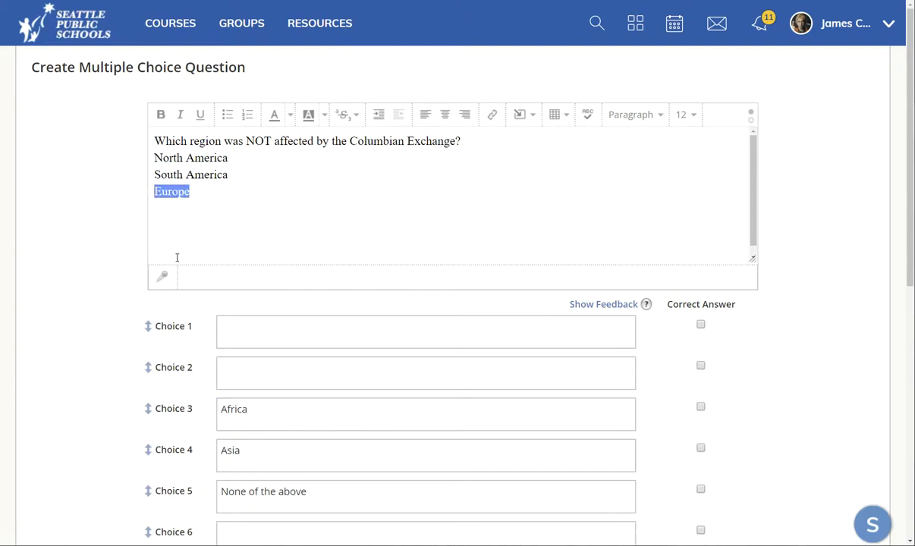
pyautogui.hotkey('ctrl', 'x')
pyautogui.click(241, 367)
pyautogui.hotkey('ctrl', 'v')
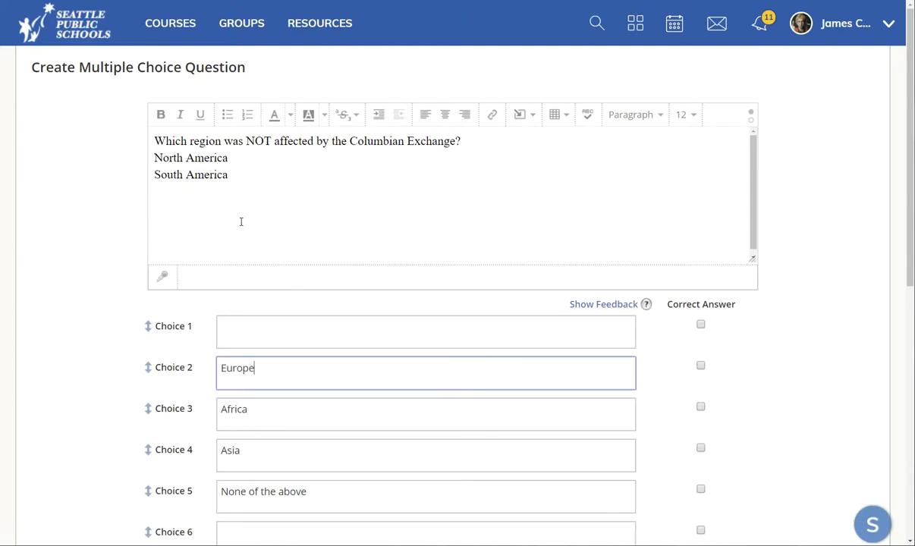
# Move "None of the above" from Choice 5 to Choice 6.
pyautogui.moveTo(320, 492); pyautogui.dragTo(213, 493)
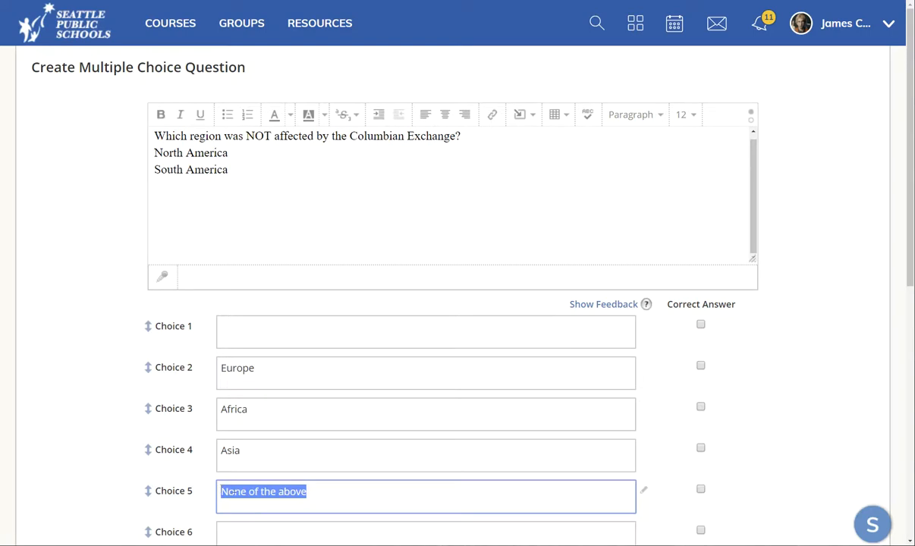
pyautogui.hotkey('ctrl', 'x')
pyautogui.click(257, 531)
pyautogui.hotkey('ctrl', 'v')
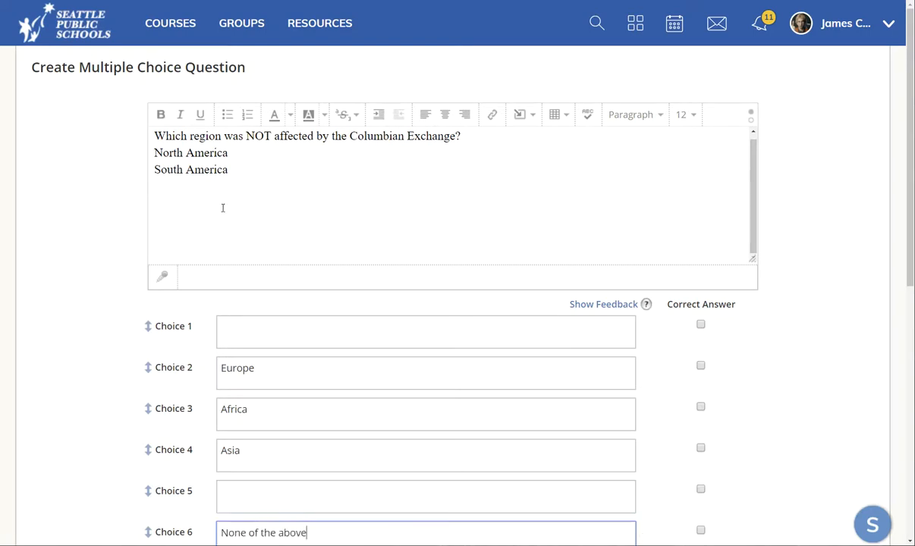
# Move "South America" from the question text into Choice 1.
pyautogui.moveTo(237, 169); pyautogui.dragTo(130, 179)
pyautogui.hotkey('ctrl', 'x')
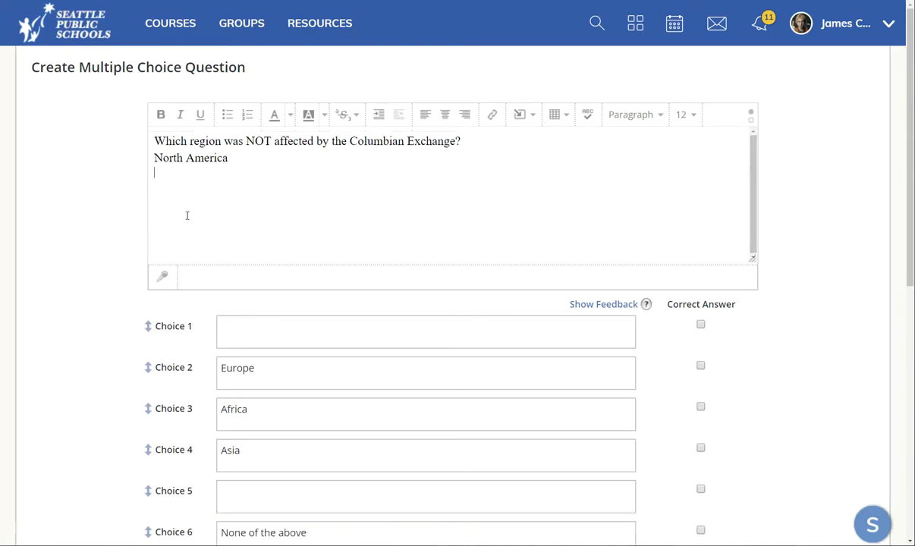
pyautogui.click(254, 330)
pyautogui.hotkey('ctrl', 'v')
# Replace Choice 2 with "North America" moved from the question text, and enter "Europe" in Choice 5.
pyautogui.moveTo(229, 158); pyautogui.dragTo(147, 159)
pyautogui.hotkey('ctrl', 'x')
pyautogui.click(276, 373)
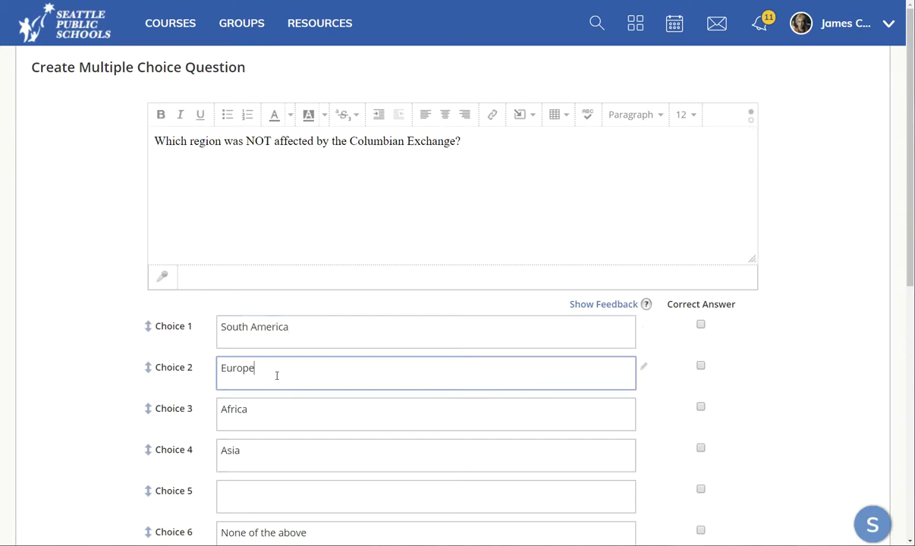
pyautogui.hotkey('ctrl', 'v')
pyautogui.moveTo(254, 367); pyautogui.dragTo(213, 363)
pyautogui.press('BackSpace')
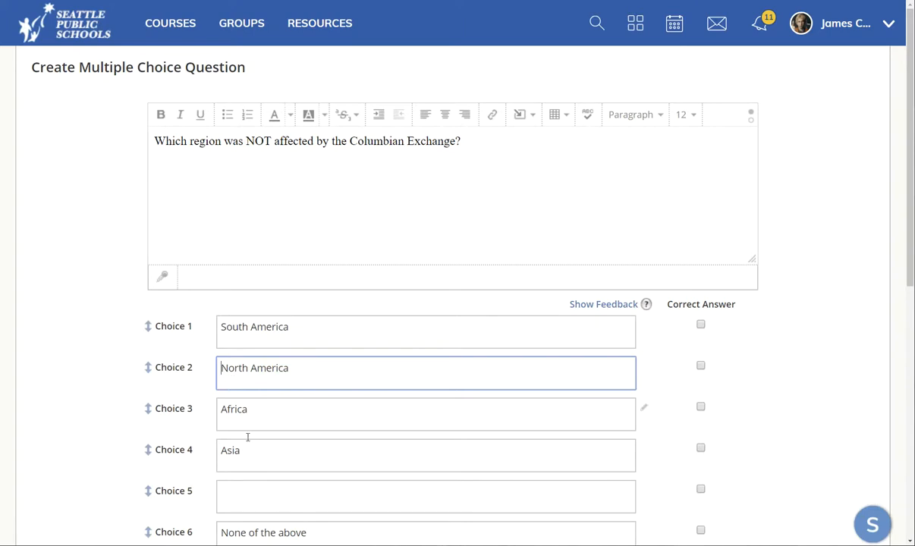
pyautogui.click(256, 507)
pyautogui.write('Europe')
# Remove the blank answer choices and mark "None of the above" as the correct answer.
pyautogui.scroll(-2, 191, 379)
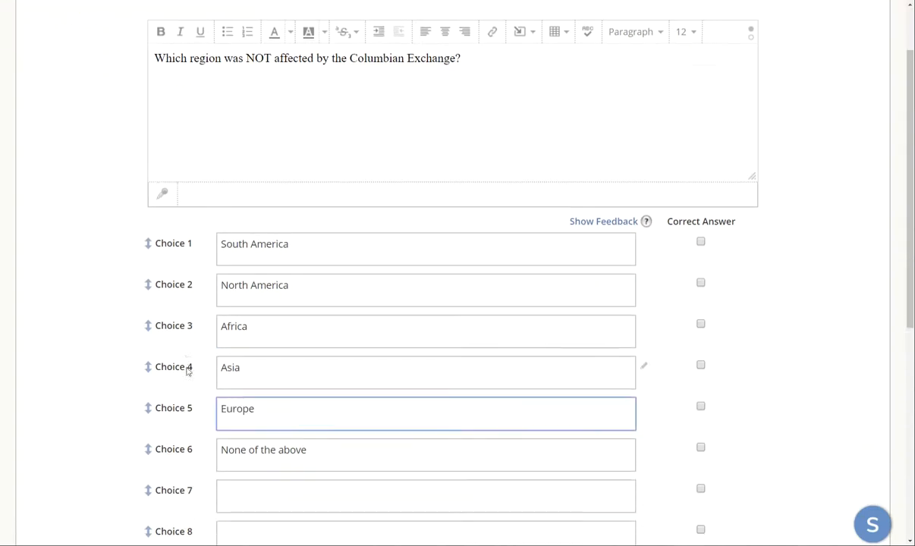
pyautogui.scroll(-2, 191, 418)
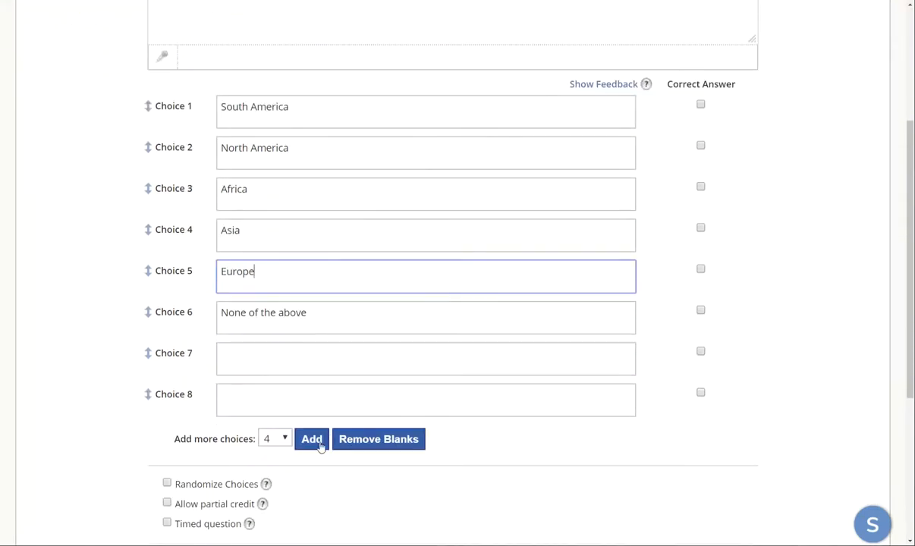
pyautogui.click(373, 440)
pyautogui.scroll(2, 194, 303)
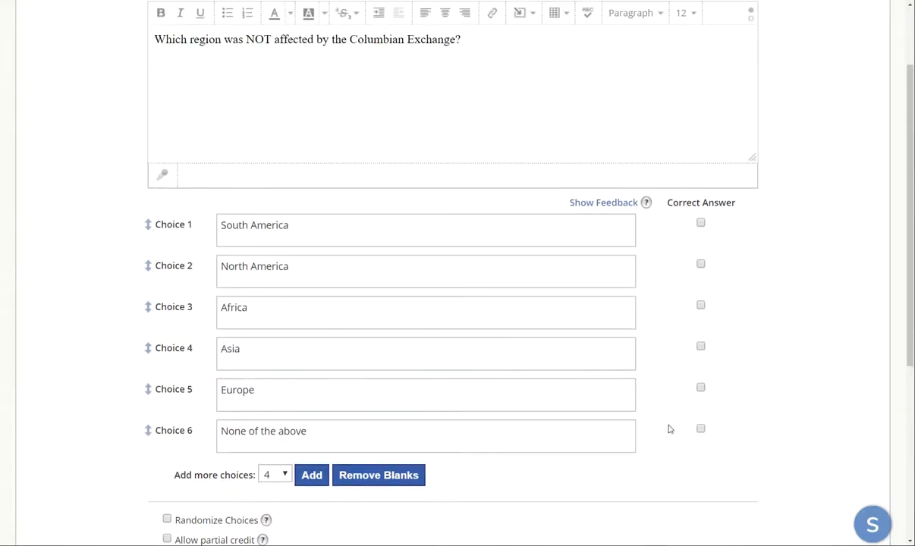
pyautogui.click(700, 430)
# Make this a timed question with a time limit of 2 minutes and save it to the quiz.
pyautogui.scroll(-1, 29, 336)
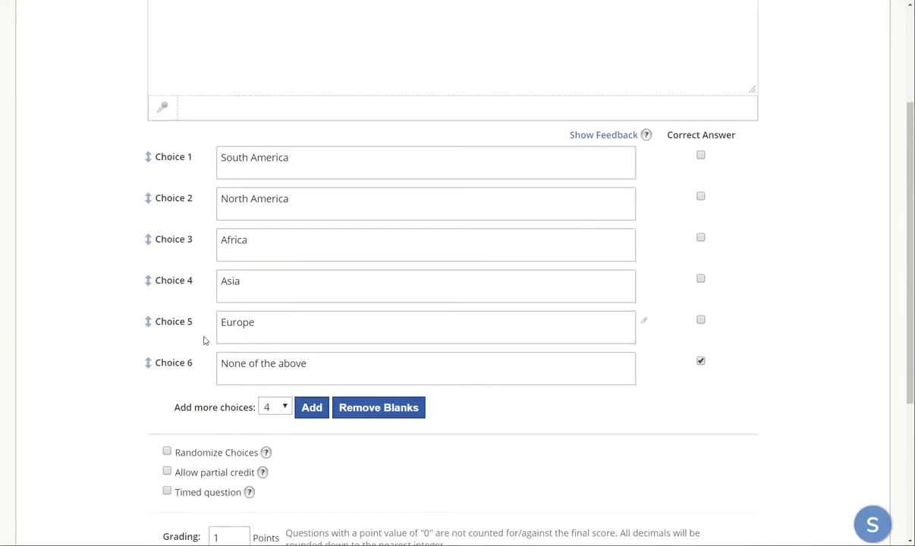
pyautogui.scroll(-1, 59, 375)
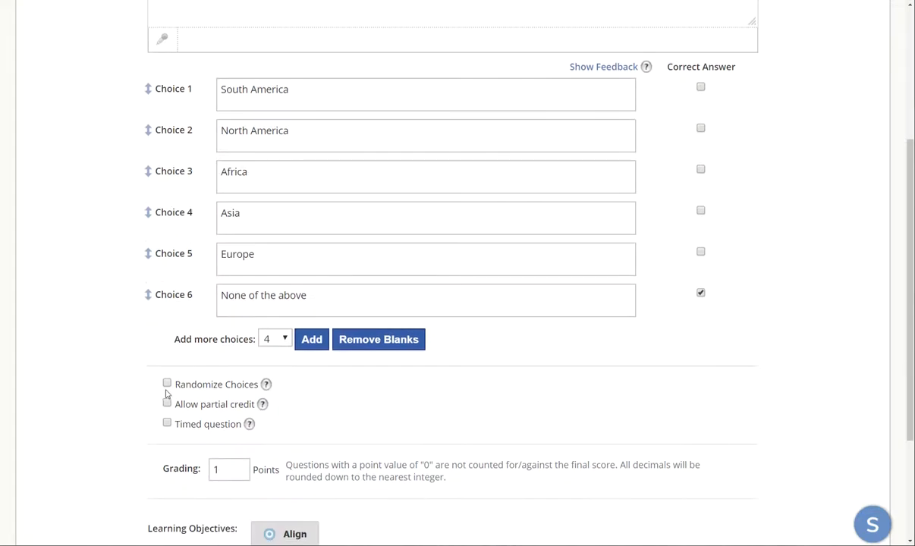
pyautogui.click(167, 422)
pyautogui.click(298, 447)
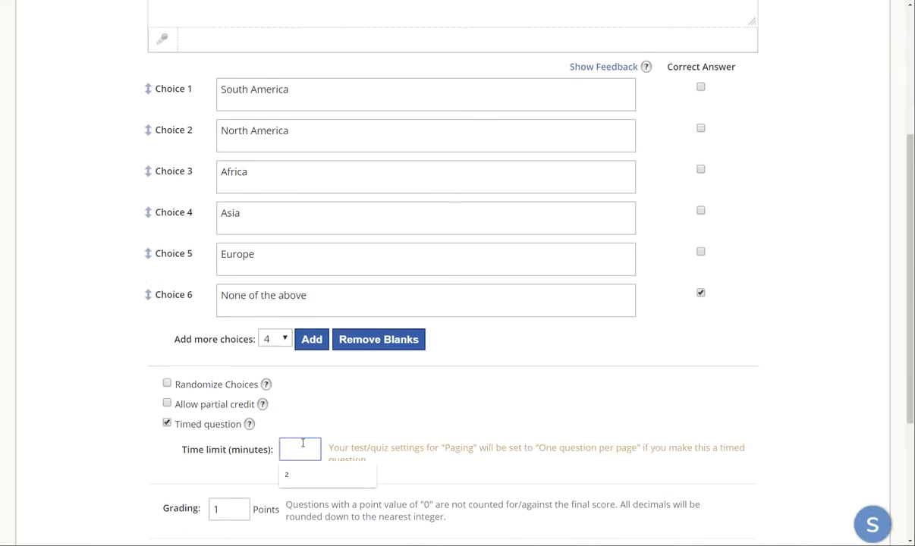
pyautogui.click(306, 499)
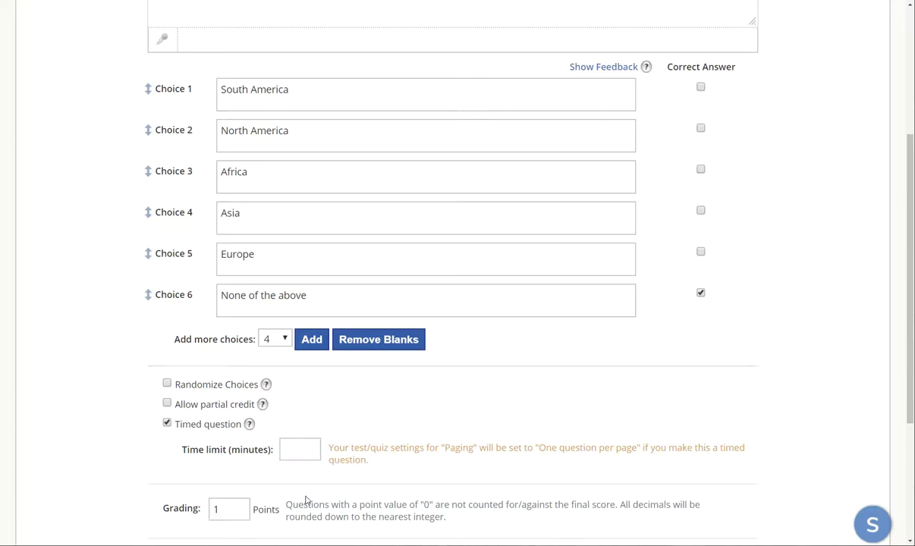
pyautogui.click(302, 447)
pyautogui.write('2')
pyautogui.scroll(-3, 143, 454)
pyautogui.click(418, 484)
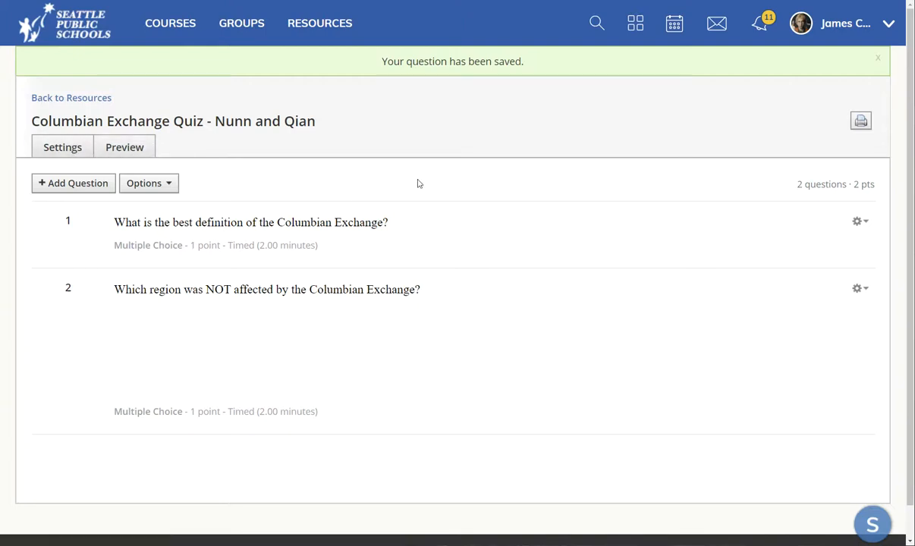
# Preview the quiz, answer its first question and continue to question 2 to check its layout.
pyautogui.scroll(-2, 506, 255)
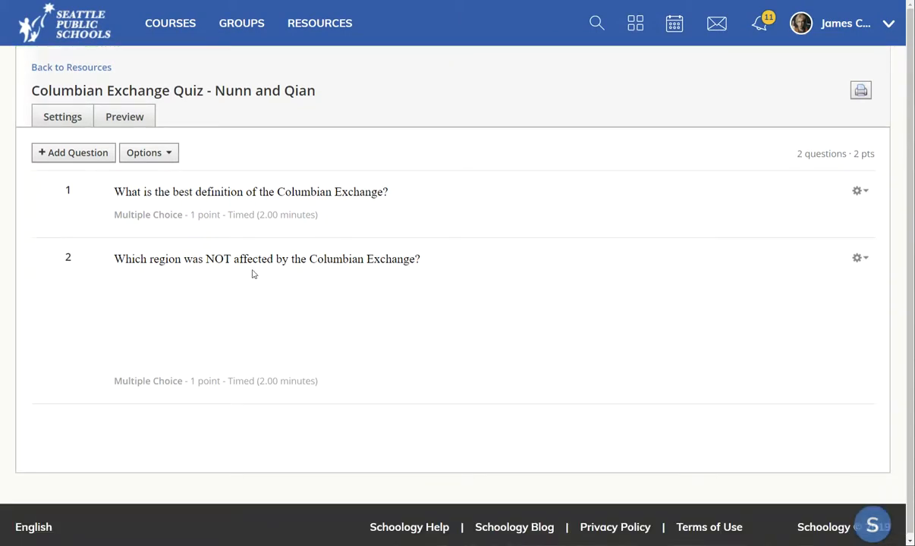
pyautogui.click(126, 117)
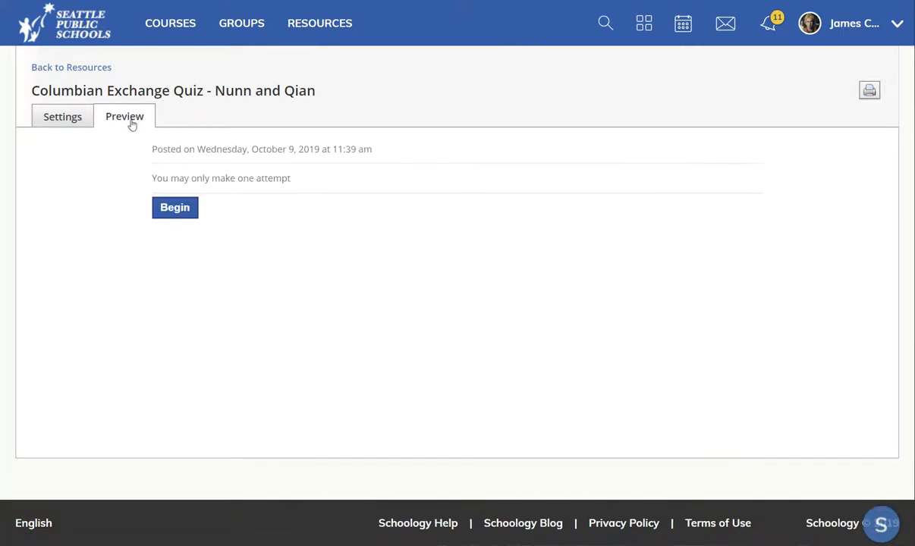
pyautogui.click(176, 209)
pyautogui.click(167, 241)
pyautogui.click(189, 380)
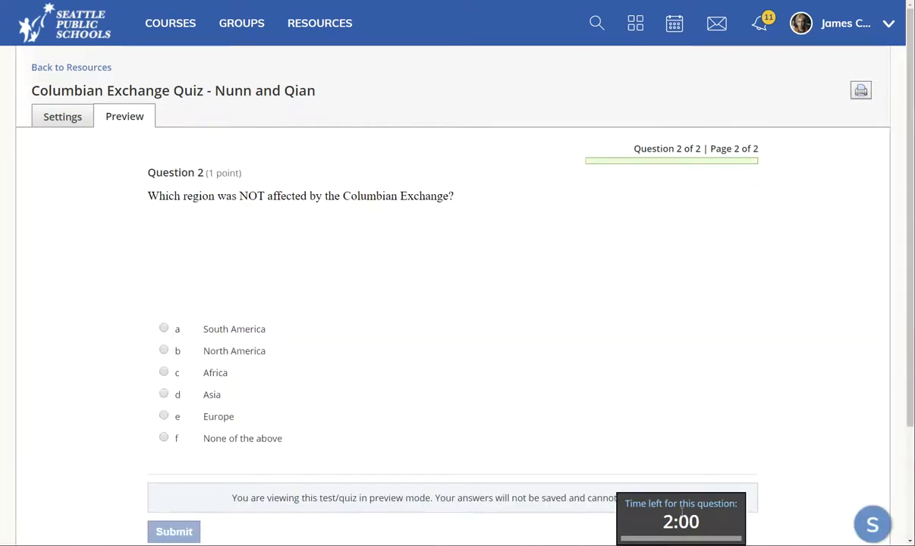
pyautogui.scroll(-1, 680, 516)
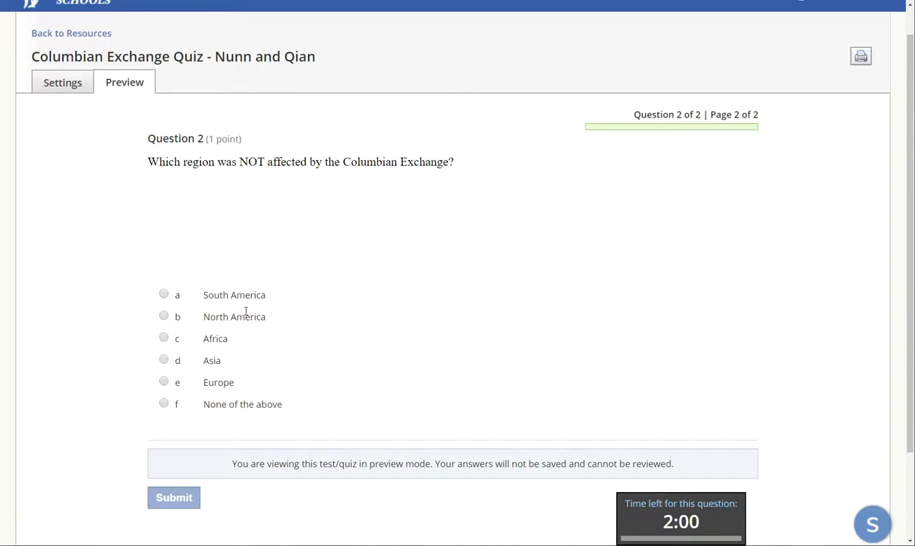
pyautogui.scroll(1, 94, 190)
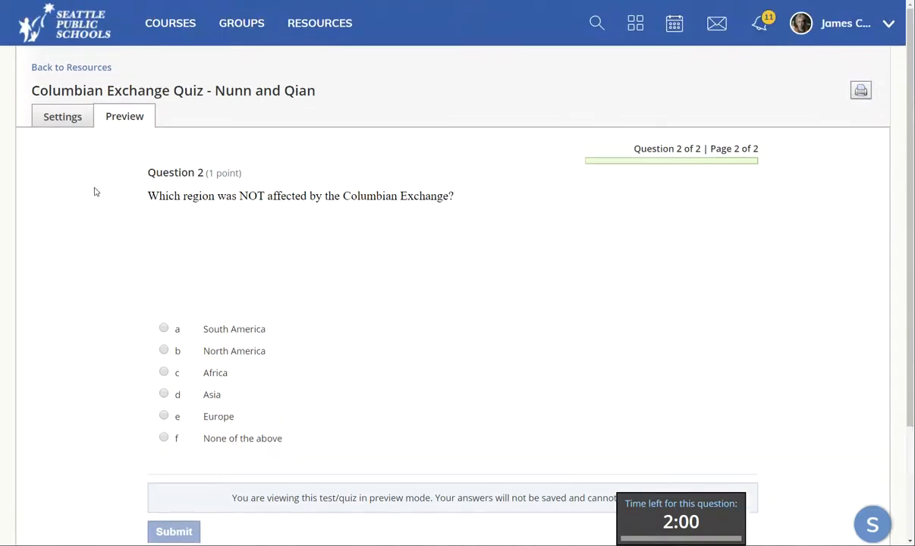
# Leave the quiz preview, return to the personal resources and open the Renaissance to Modern folder inside World History.
pyautogui.click(69, 72)
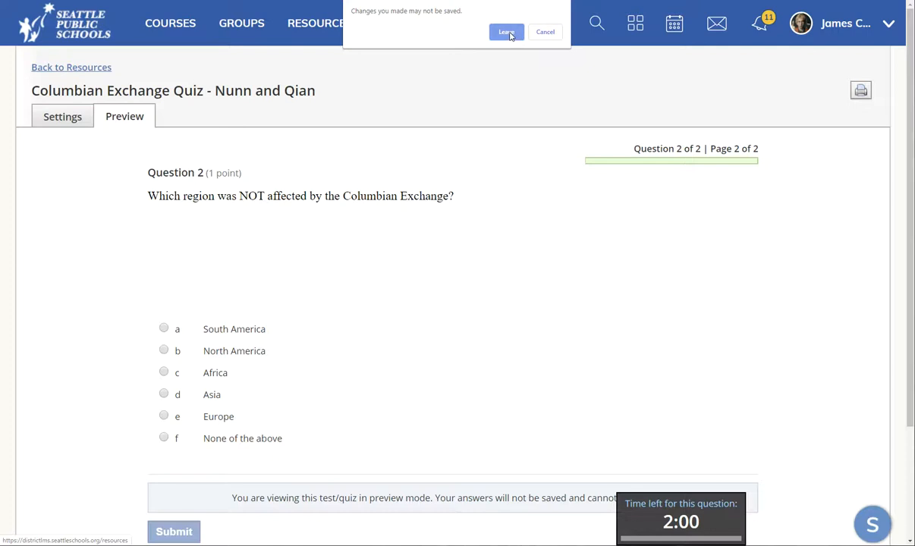
pyautogui.click(507, 32)
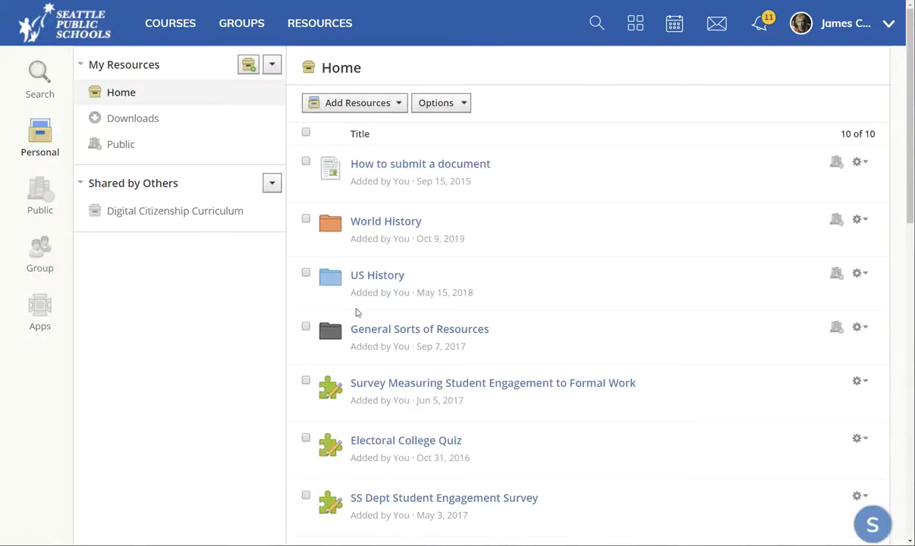
pyautogui.click(383, 220)
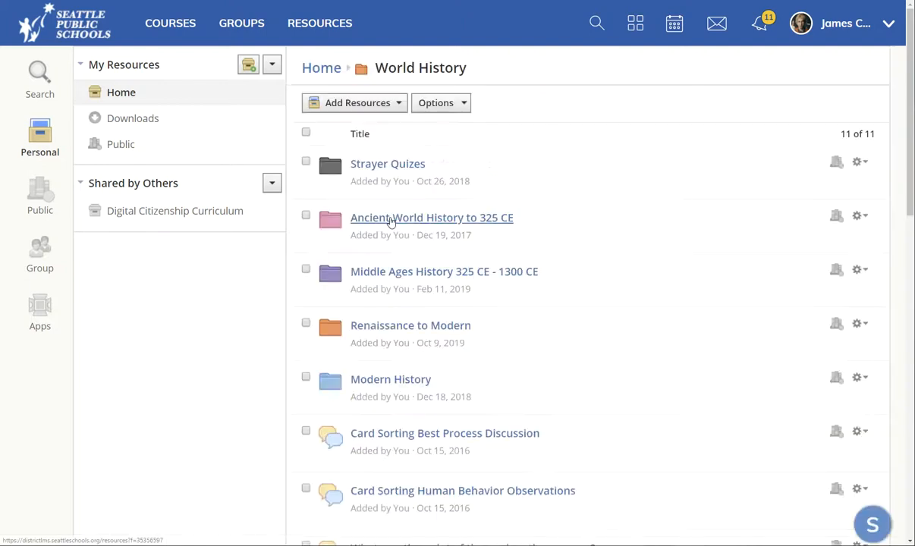
pyautogui.click(394, 327)
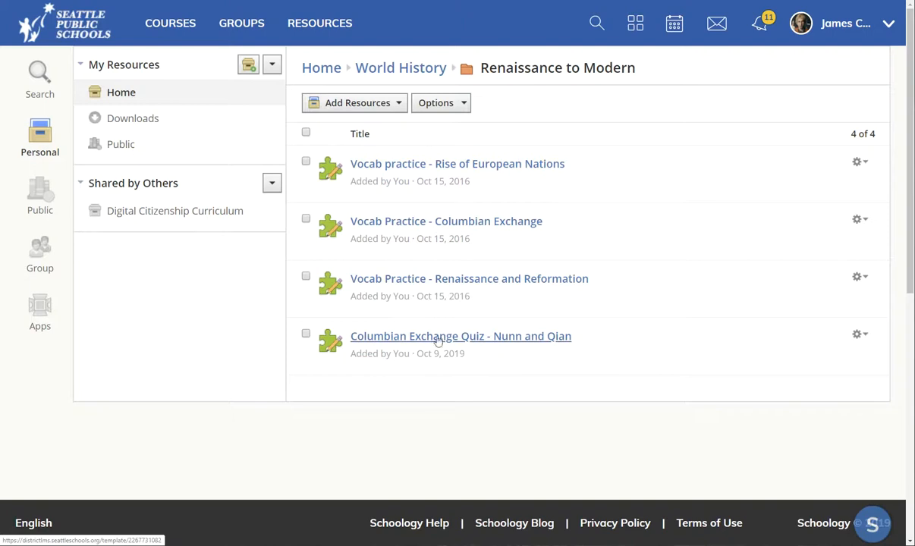
# Start adding the Columbian Exchange Quiz - Nunn and Qian to the course CONTEMP WORLD PROB: S1 4(A).
pyautogui.click(861, 334)
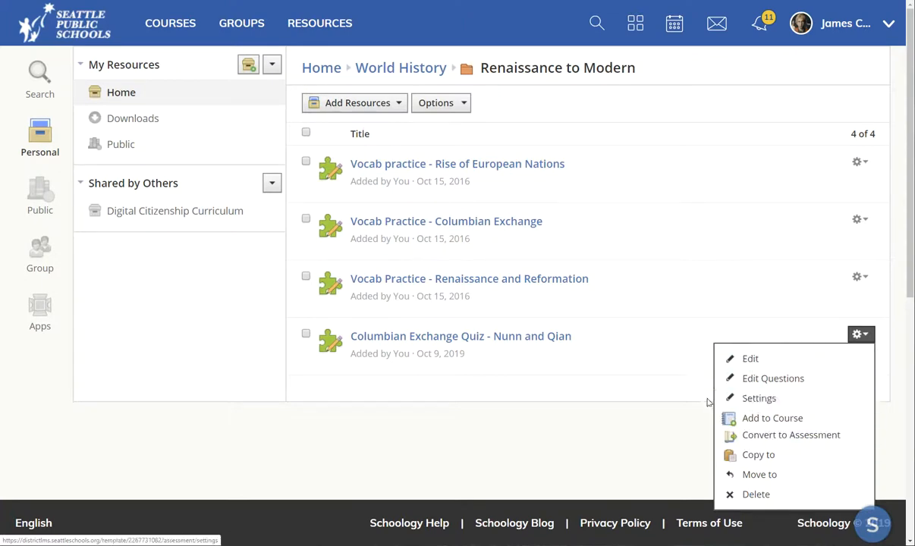
pyautogui.click(773, 420)
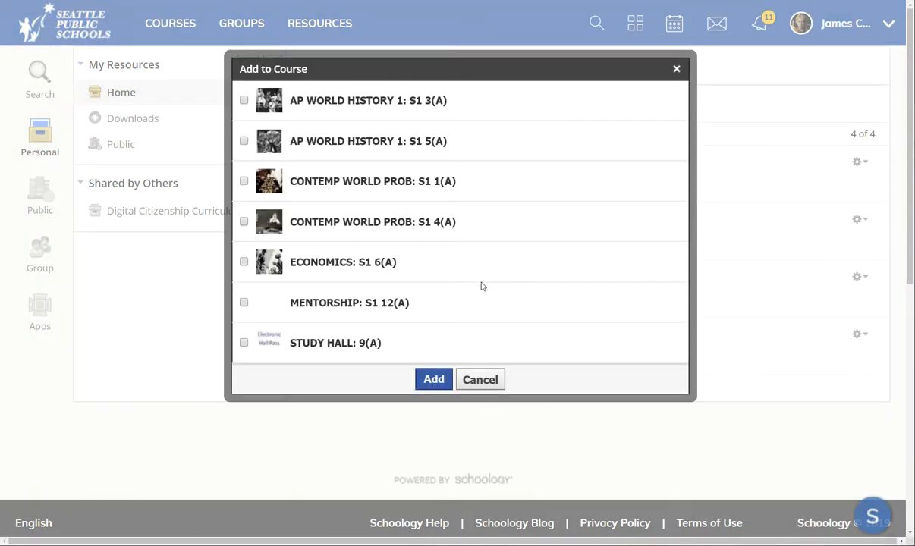
pyautogui.click(244, 222)
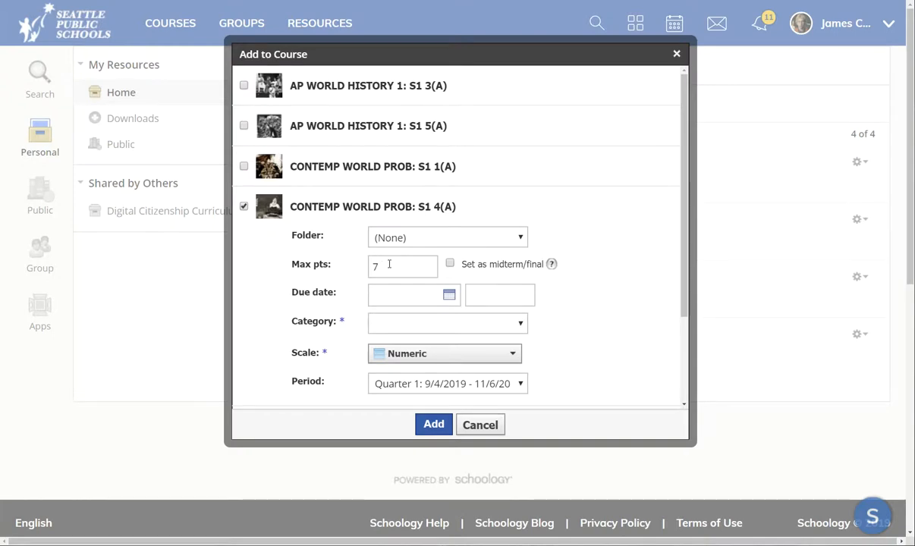
# Set the quiz's due date in this course to 10/10/19 at 11:05PM.
pyautogui.click(449, 295)
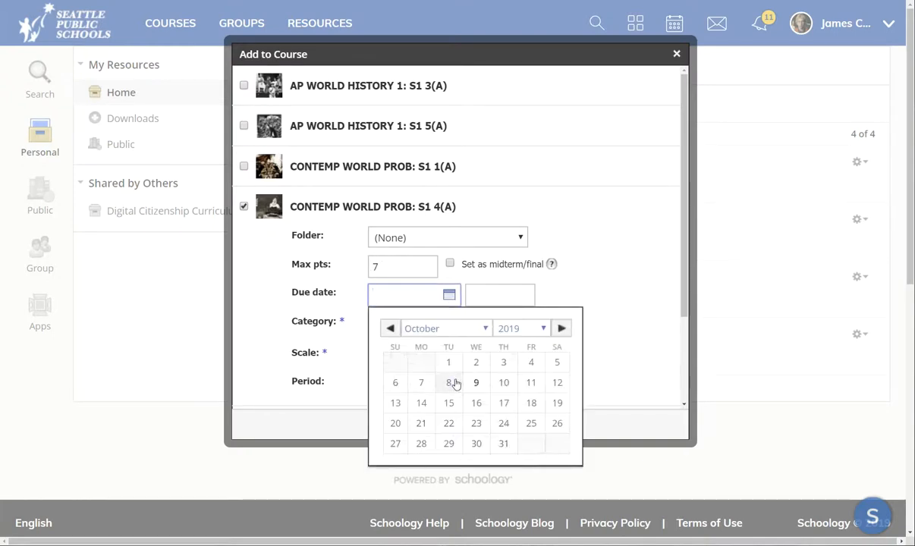
pyautogui.click(504, 383)
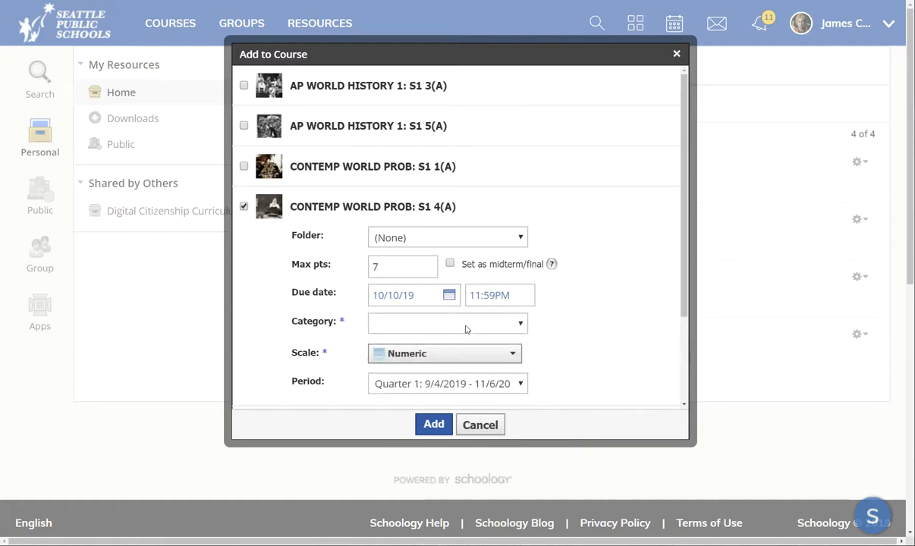
pyautogui.moveTo(496, 298); pyautogui.dragTo(489, 296)
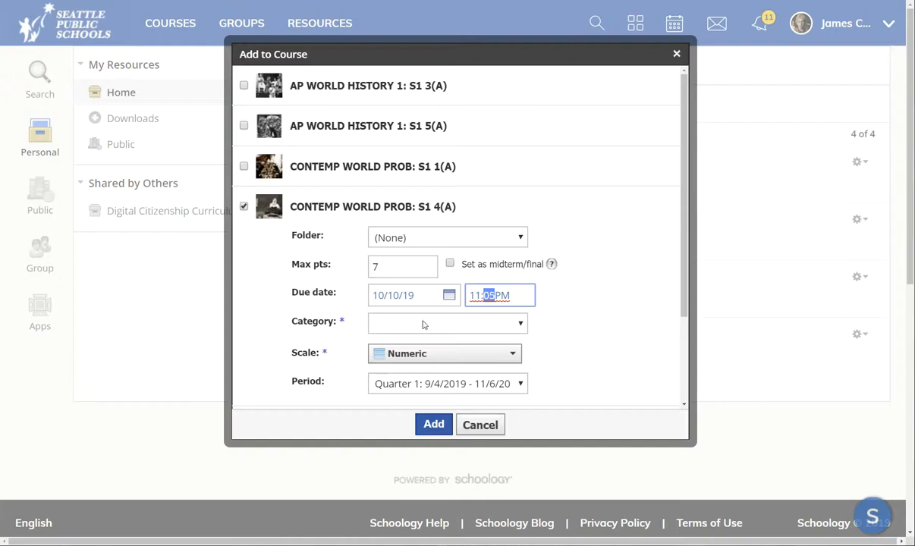
pyautogui.click(560, 319)
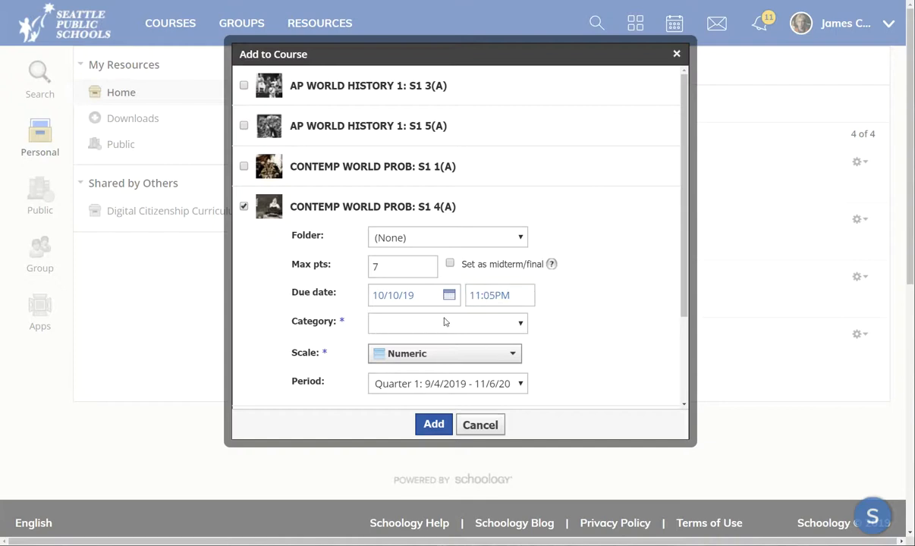
# Set the quiz's category to (Ungraded) and add it to the course.
pyautogui.click(416, 325)
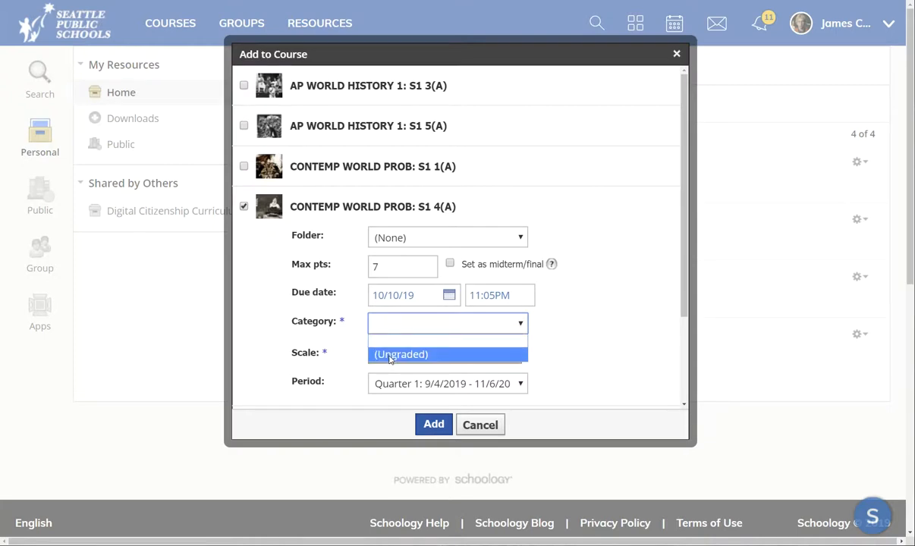
pyautogui.click(406, 354)
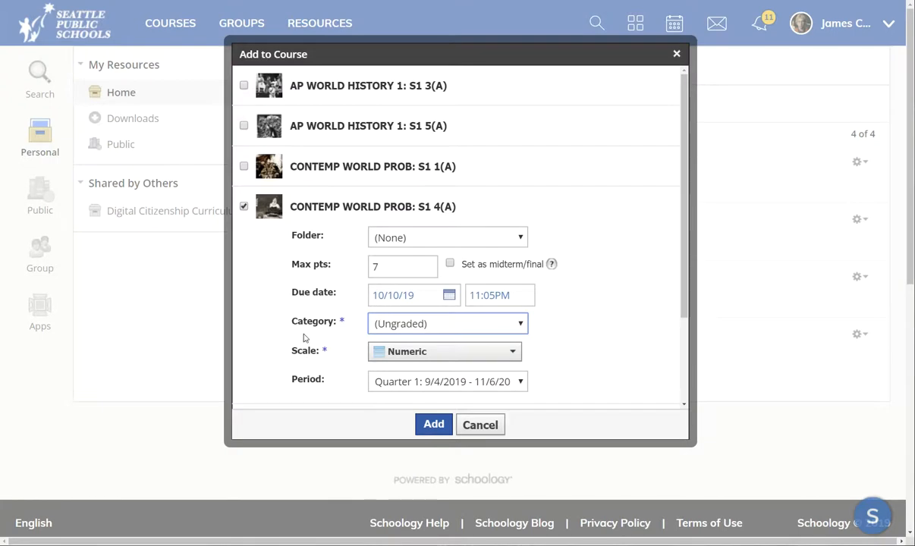
pyautogui.click(434, 425)
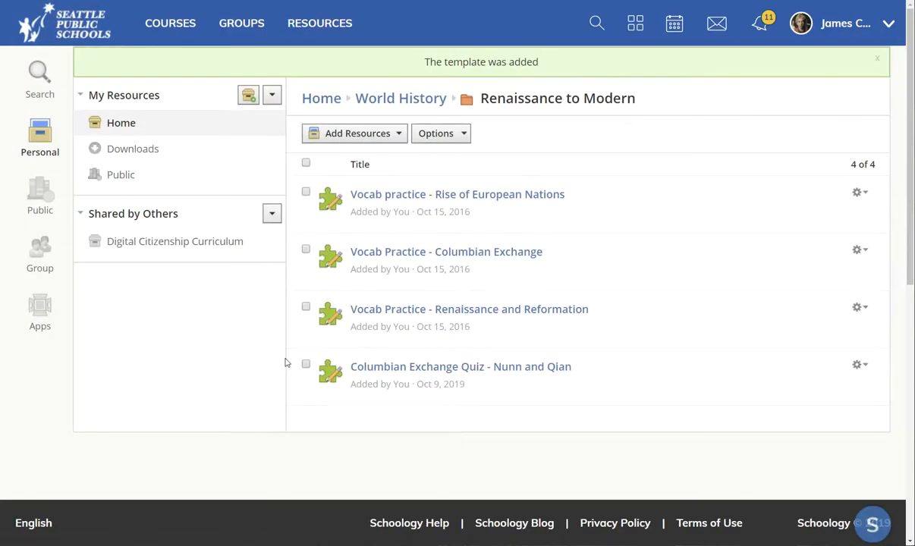
# In the CONTEMP WORLD PROB S1 4(A) course, set the Columbian Exchange Quiz's maximum points to 2 and save the change.
pyautogui.click(170, 25)
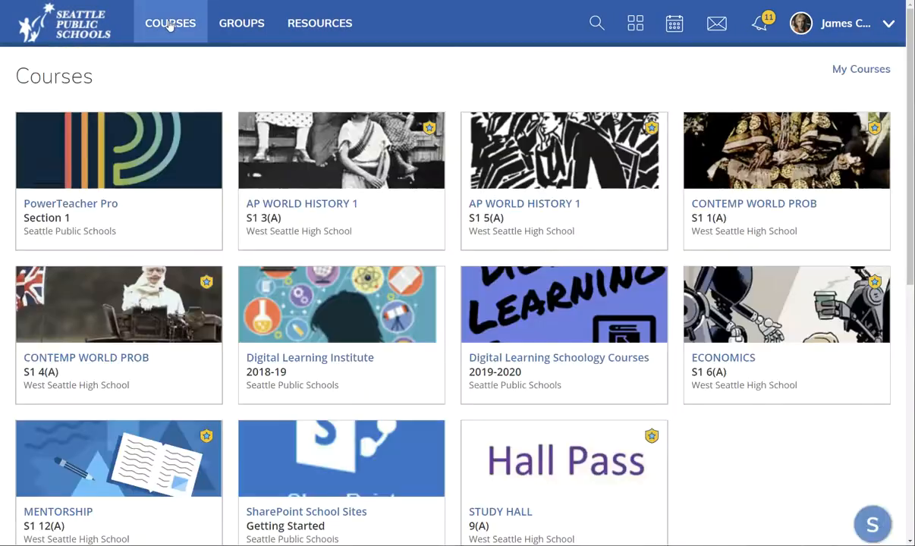
pyautogui.click(81, 355)
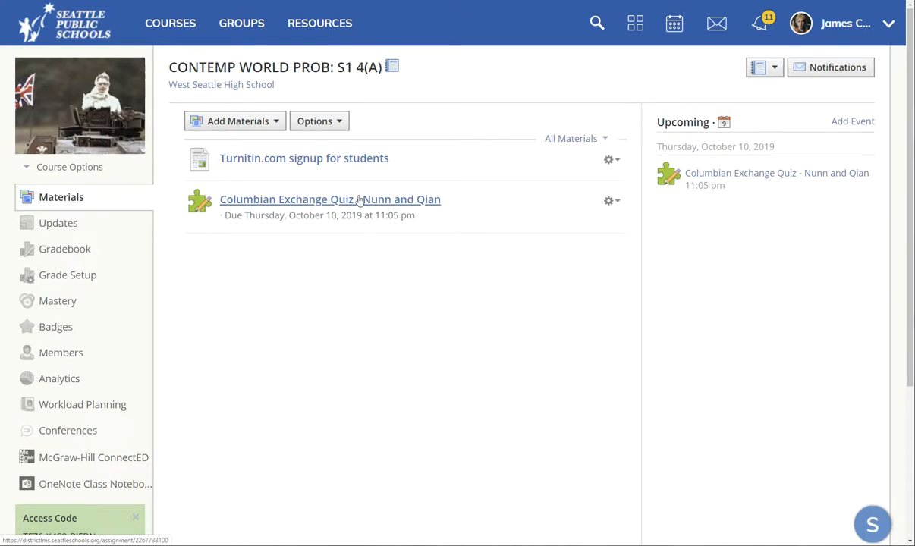
pyautogui.click(612, 201)
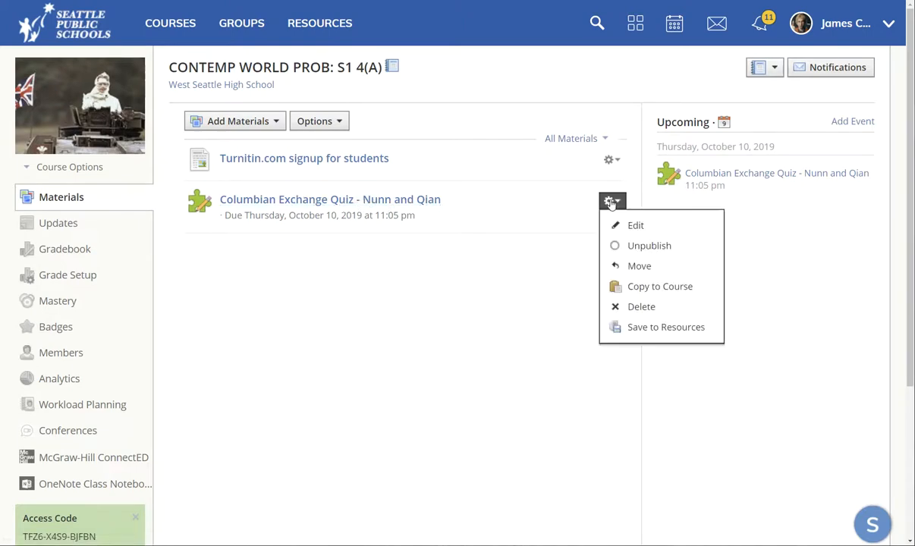
pyautogui.click(639, 226)
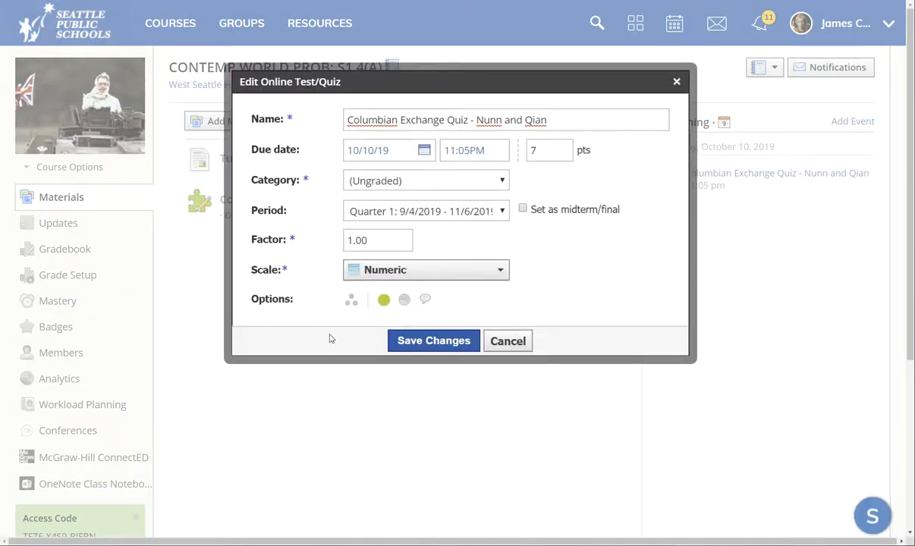
pyautogui.doubleClick(534, 151)
pyautogui.write('2')
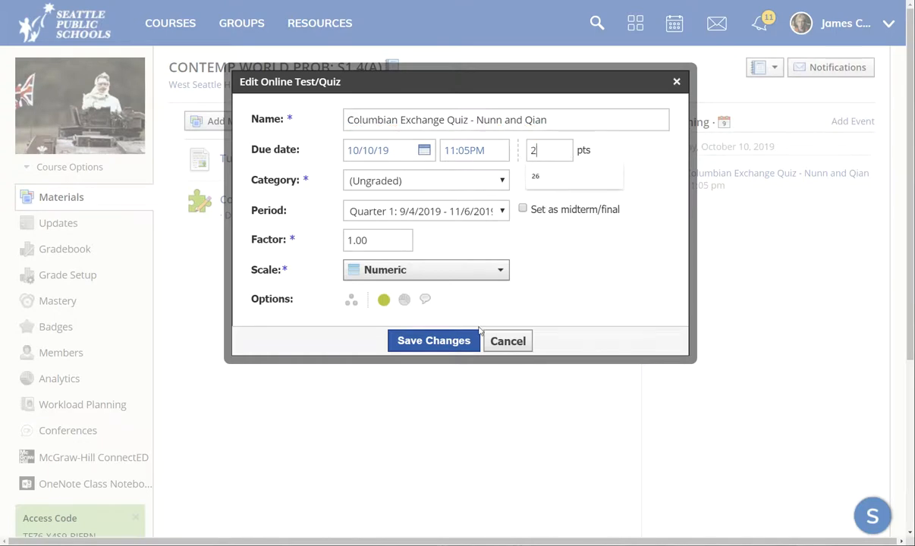
pyautogui.click(434, 343)
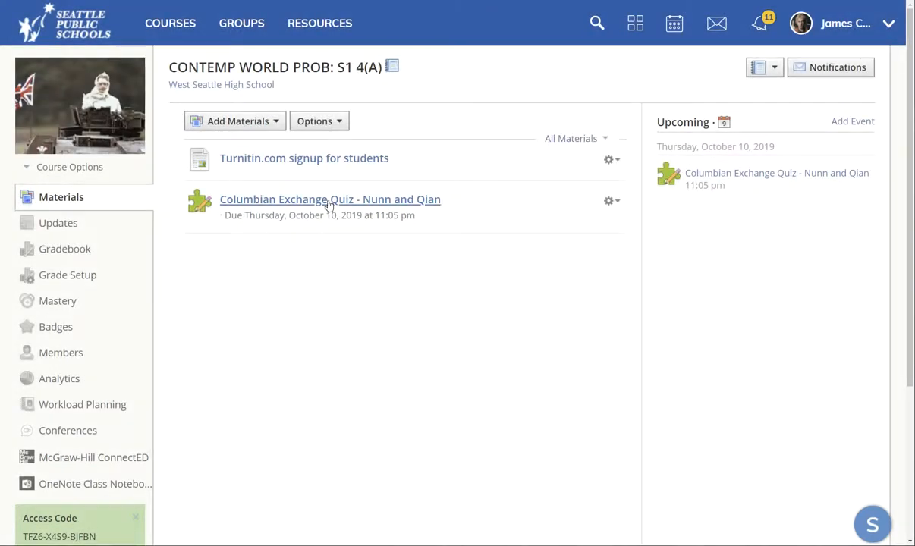
# Open the course quiz's settings, set Submissions to Enable and check the other availability options.
pyautogui.click(286, 200)
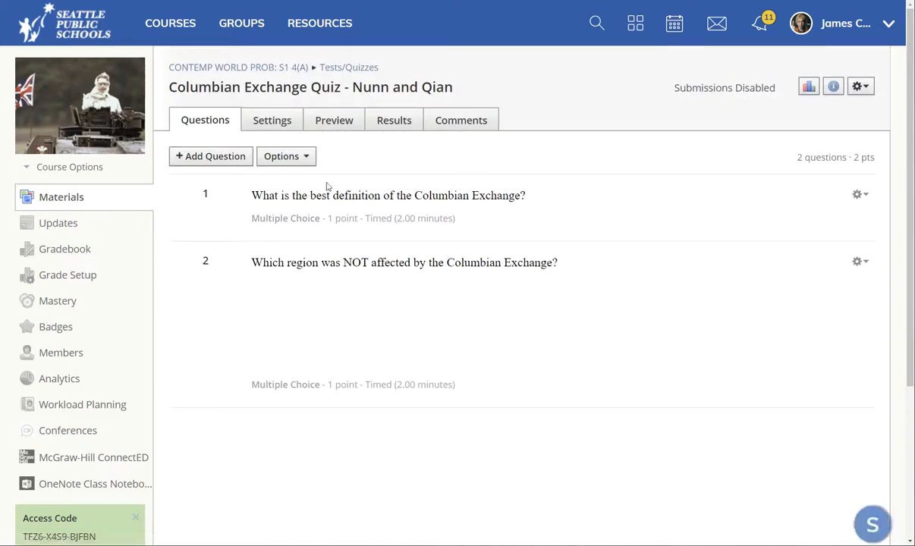
pyautogui.click(278, 123)
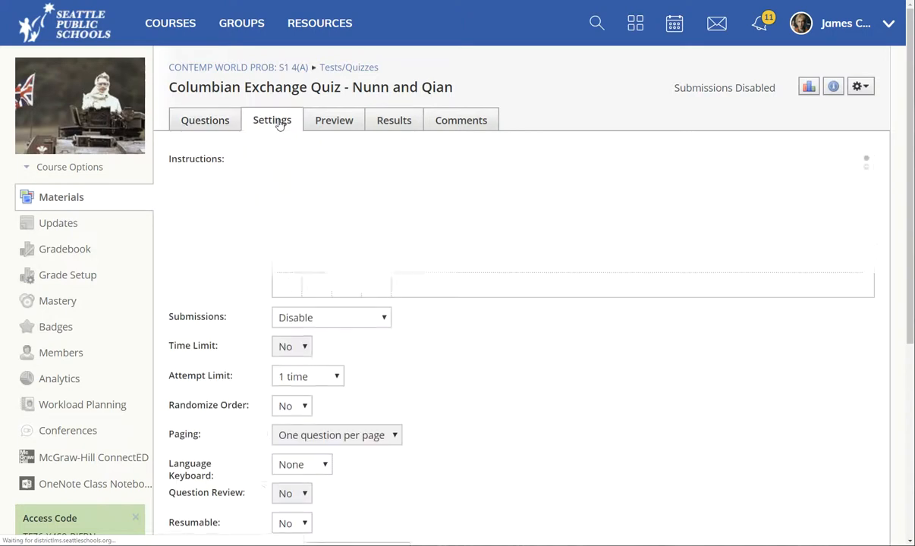
pyautogui.scroll(-1, 175, 214)
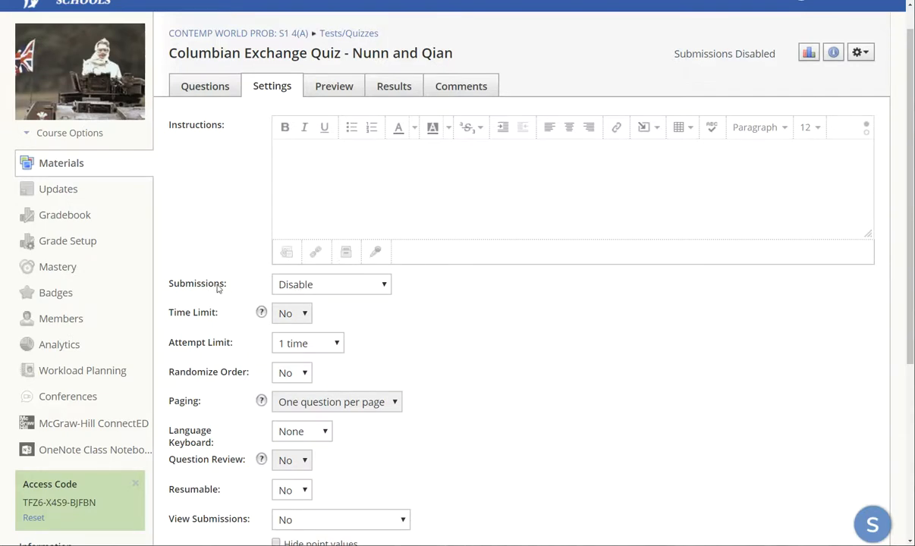
pyautogui.click(298, 289)
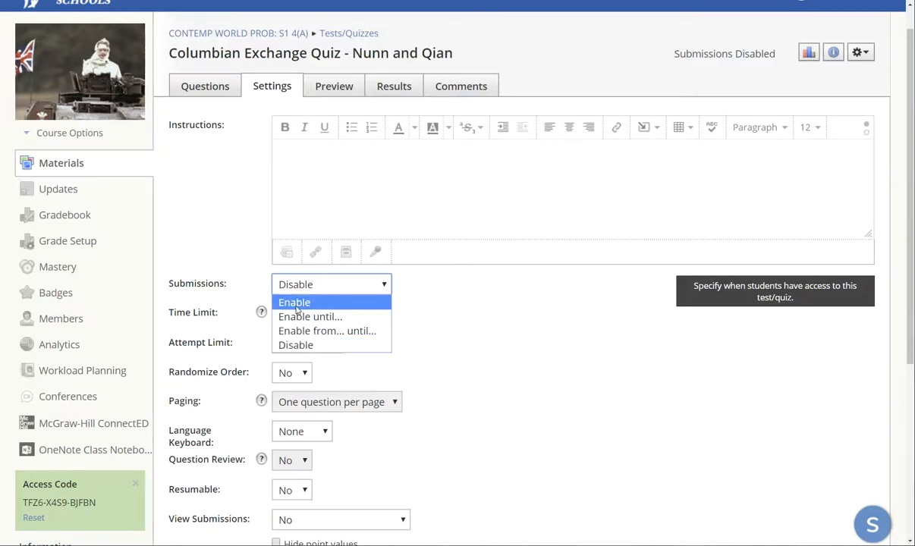
pyautogui.click(295, 307)
pyautogui.click(286, 282)
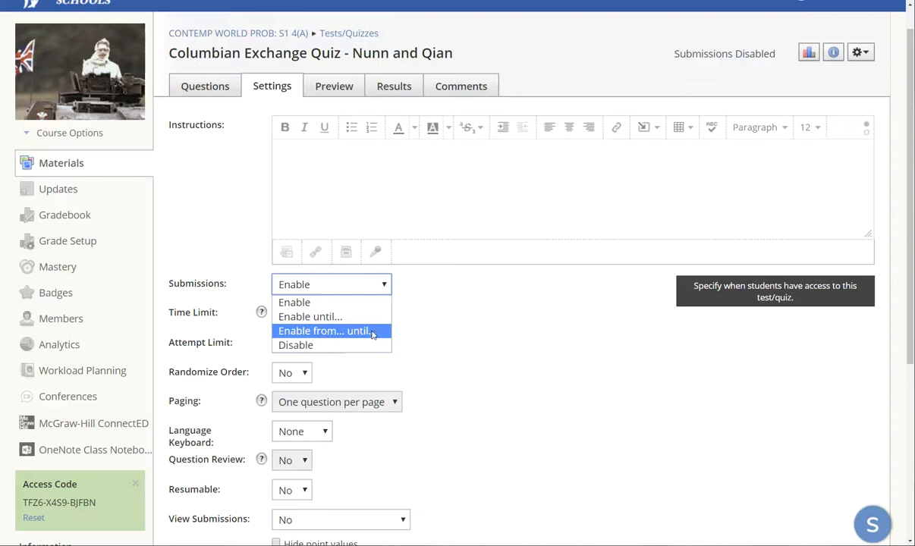
pyautogui.click(210, 257)
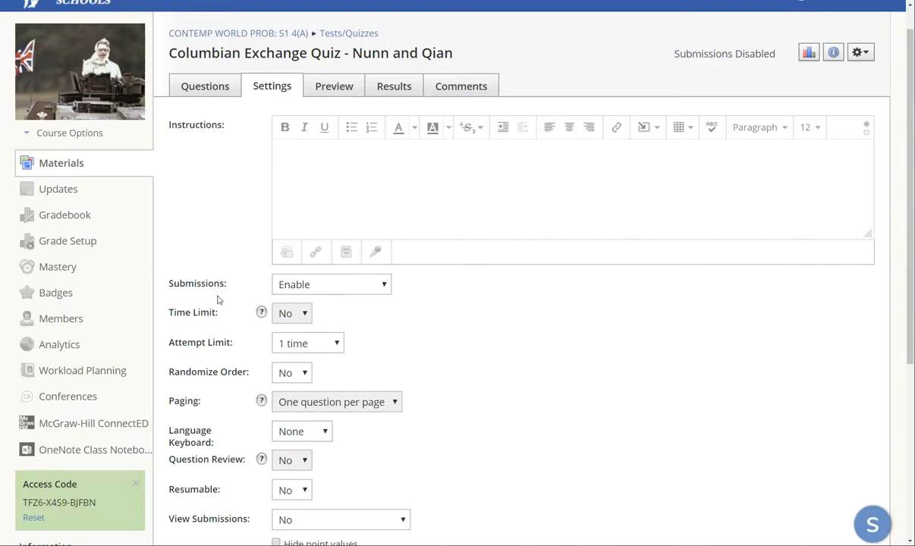
# Set the quiz's attempt limit to 2 times, graded by highest score.
pyautogui.scroll(-1, 222, 286)
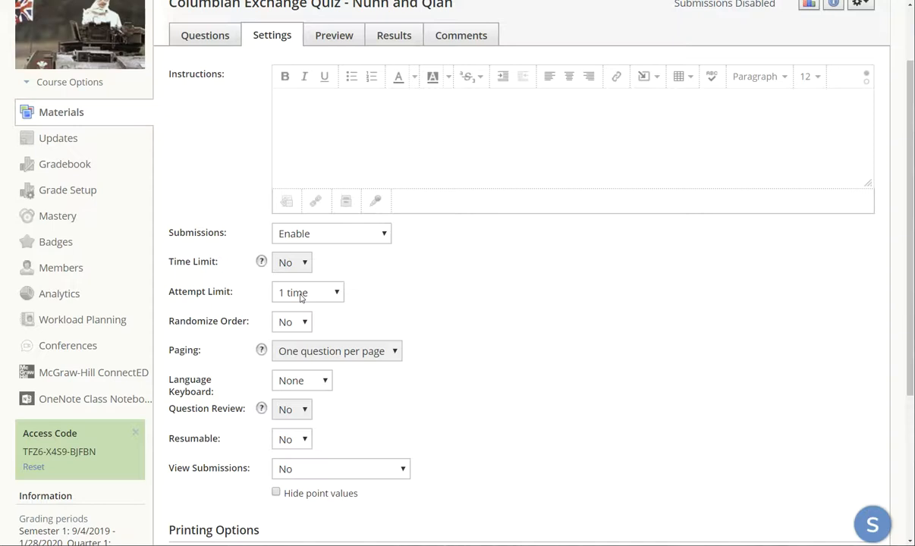
pyautogui.click(300, 297)
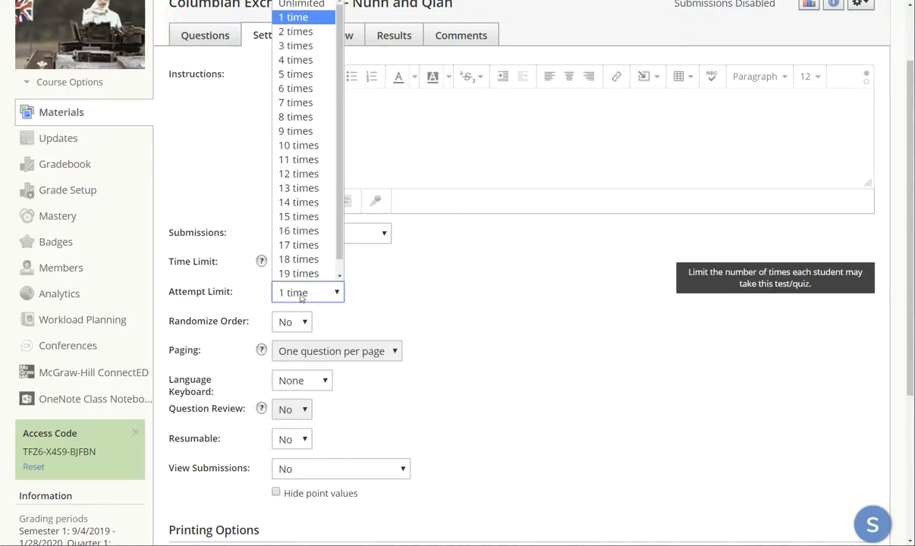
pyautogui.click(296, 31)
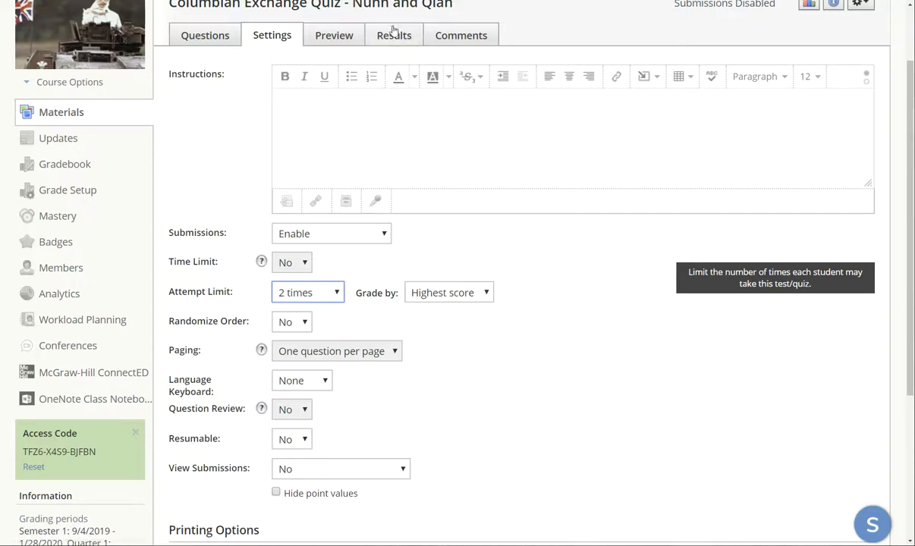
pyautogui.click(457, 294)
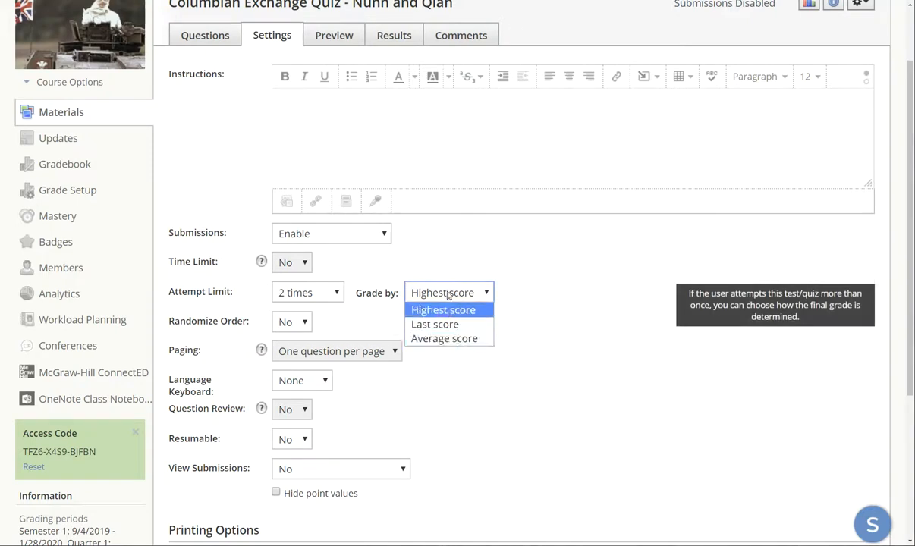
pyautogui.click(445, 317)
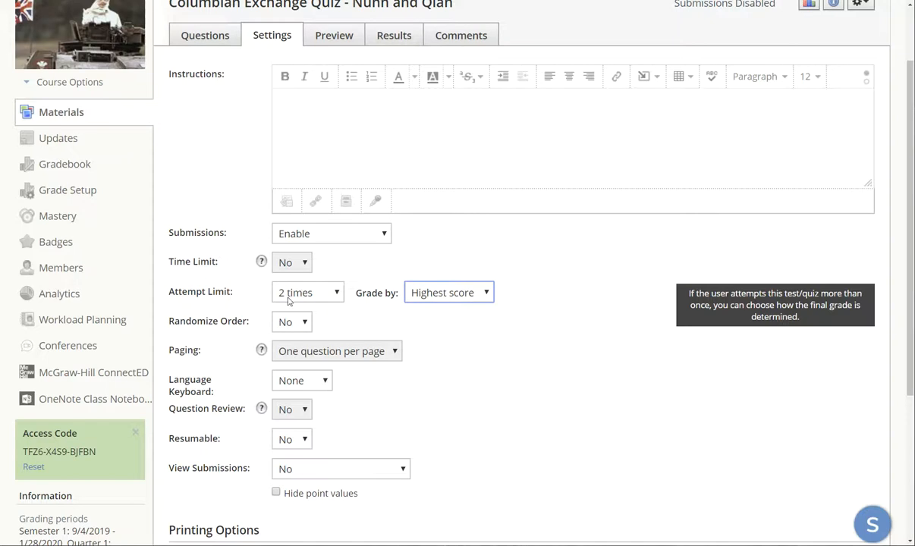
# Try letting students view their submissions and return that setting to No.
pyautogui.scroll(-1, 336, 276)
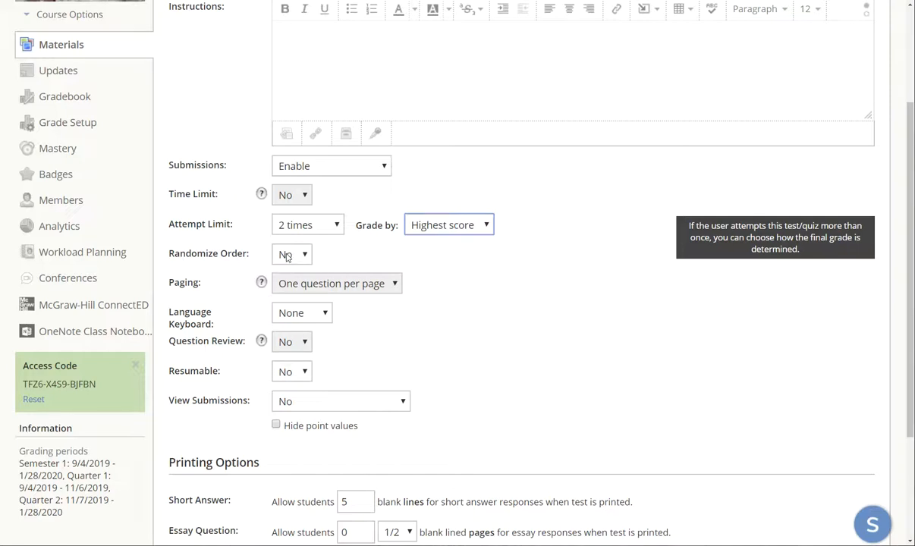
pyautogui.scroll(-1, 218, 262)
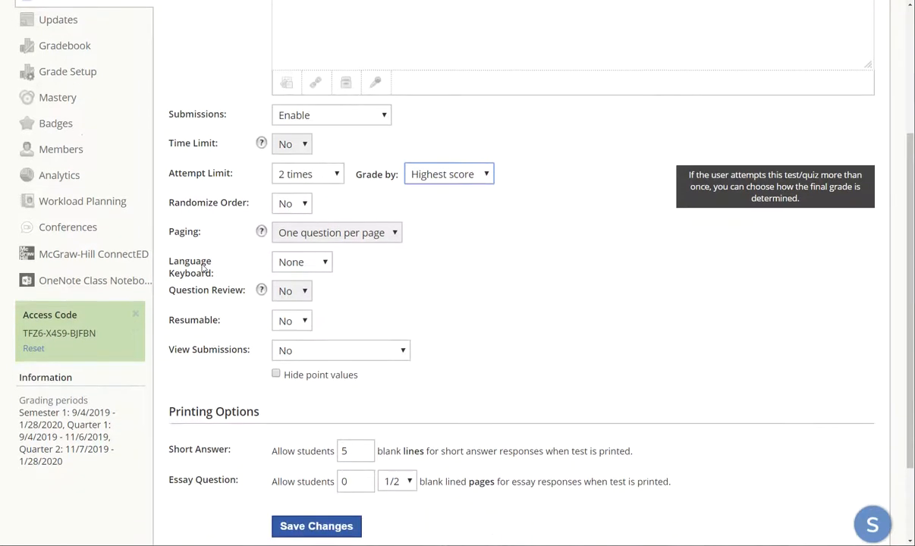
pyautogui.scroll(-1, 214, 209)
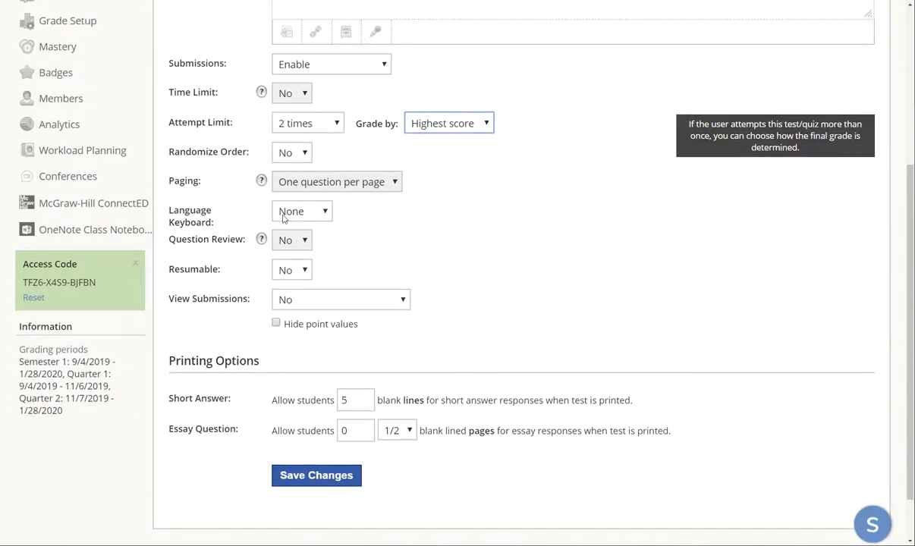
pyautogui.click(297, 302)
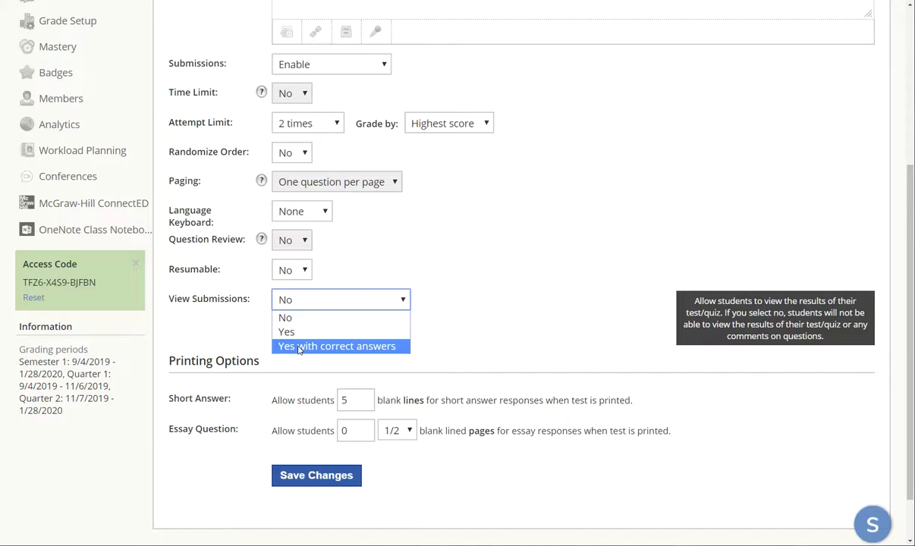
pyautogui.click(286, 318)
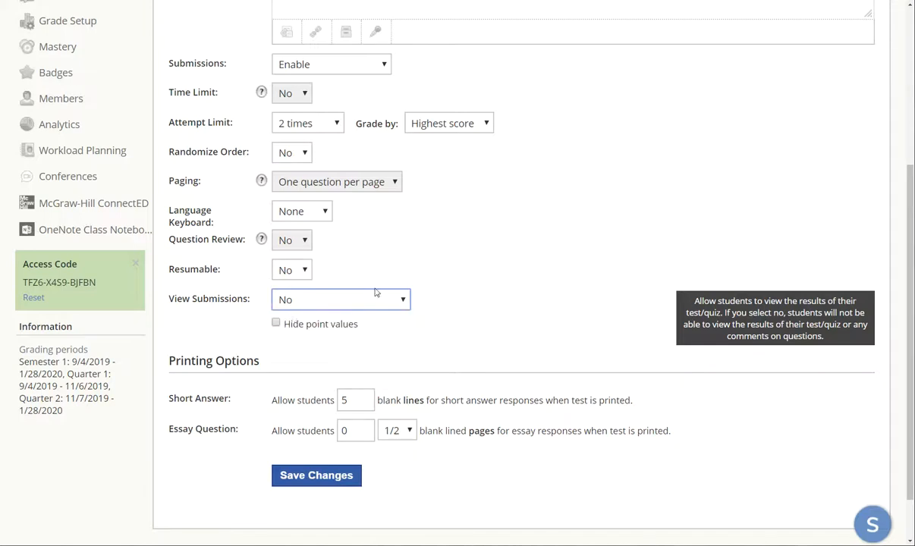
pyautogui.click(312, 300)
pyautogui.click(287, 332)
pyautogui.click(300, 301)
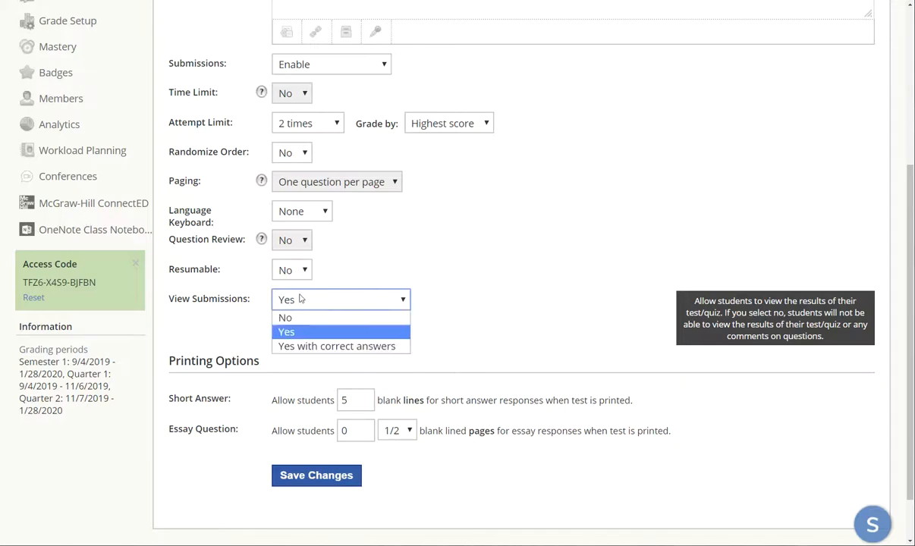
pyautogui.click(286, 318)
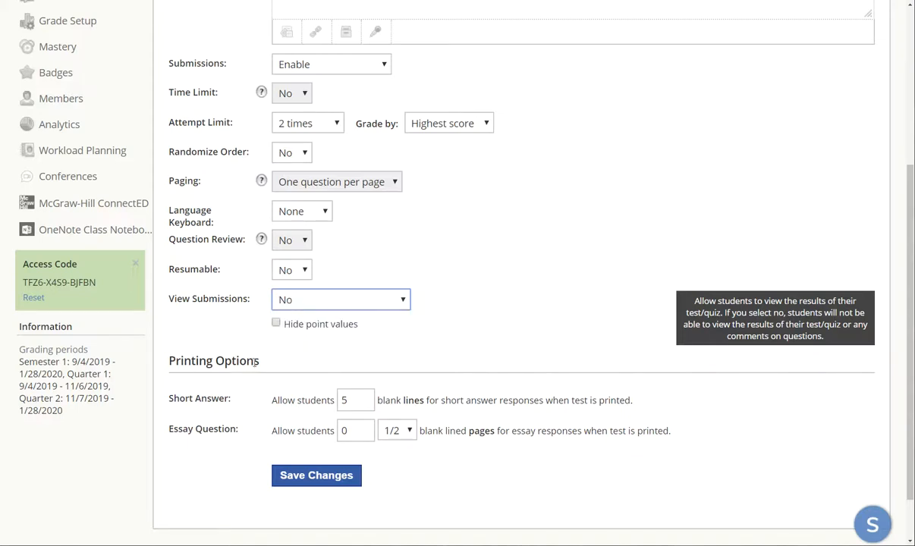
# Review the remaining quiz settings and save the changes.
pyautogui.scroll(2, 402, 272)
pyautogui.scroll(-2, 402, 271)
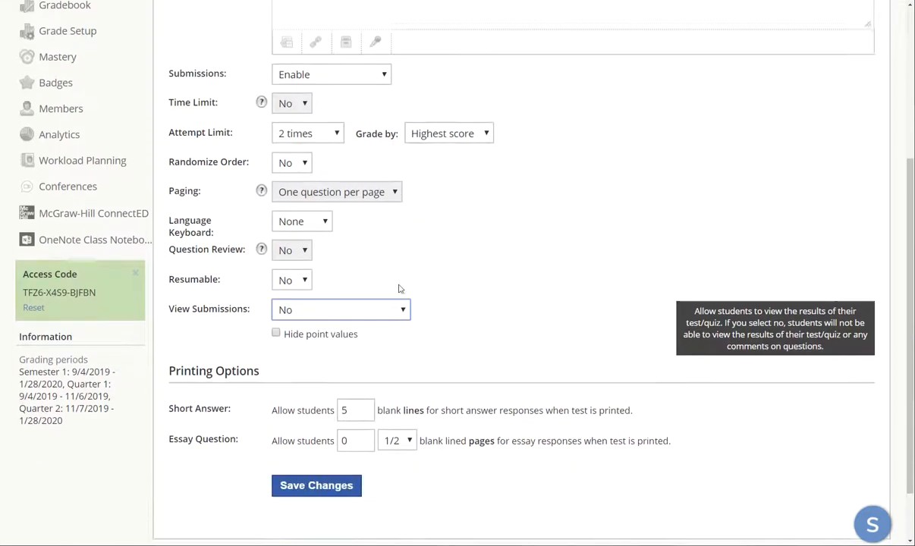
pyautogui.scroll(2, 475, 380)
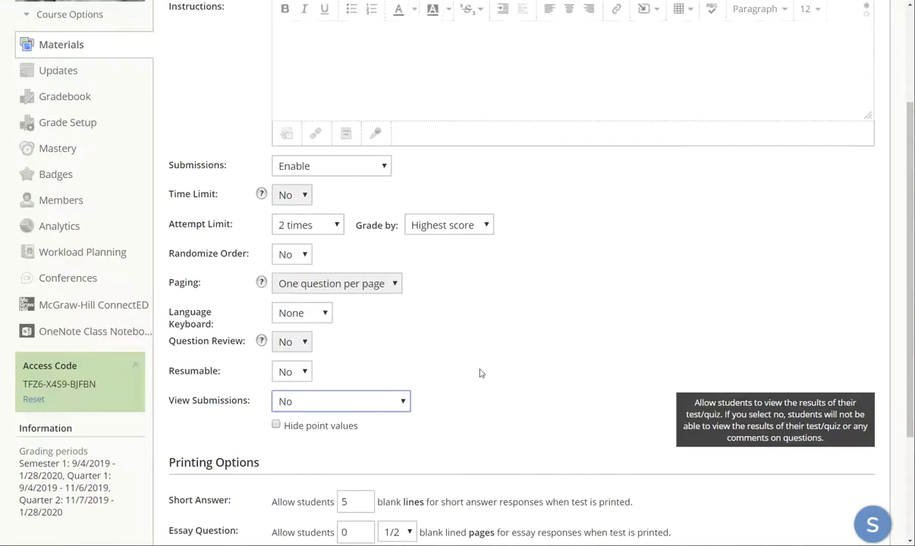
pyautogui.scroll(-2, 331, 440)
pyautogui.scroll(2, 345, 422)
pyautogui.scroll(-2, 325, 416)
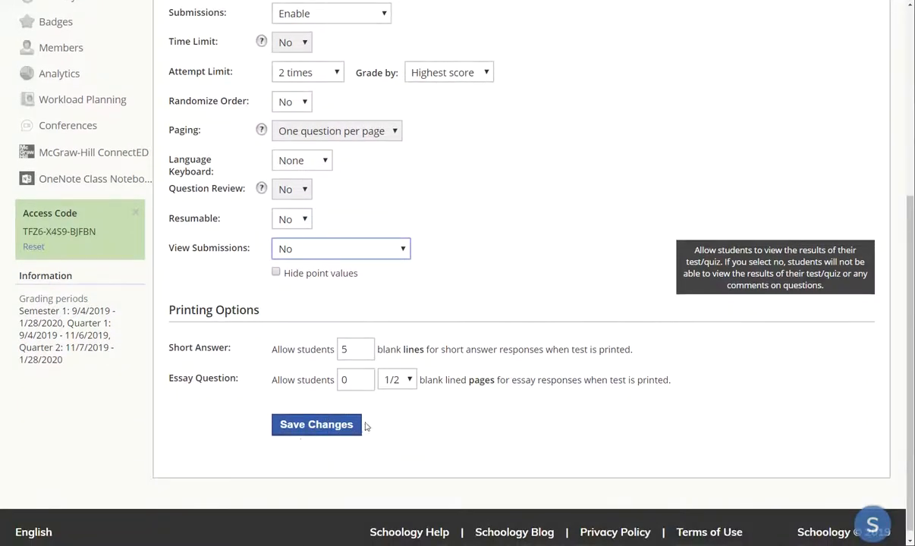
pyautogui.click(304, 427)
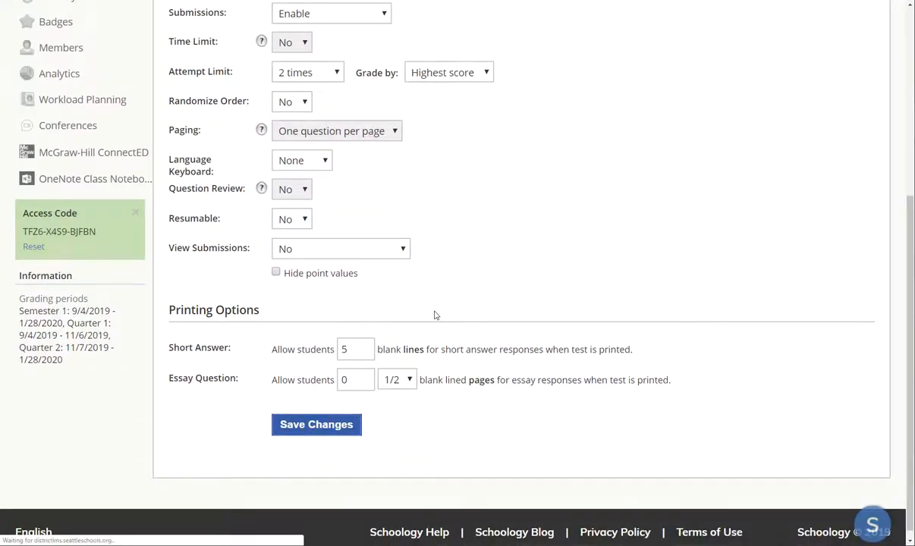